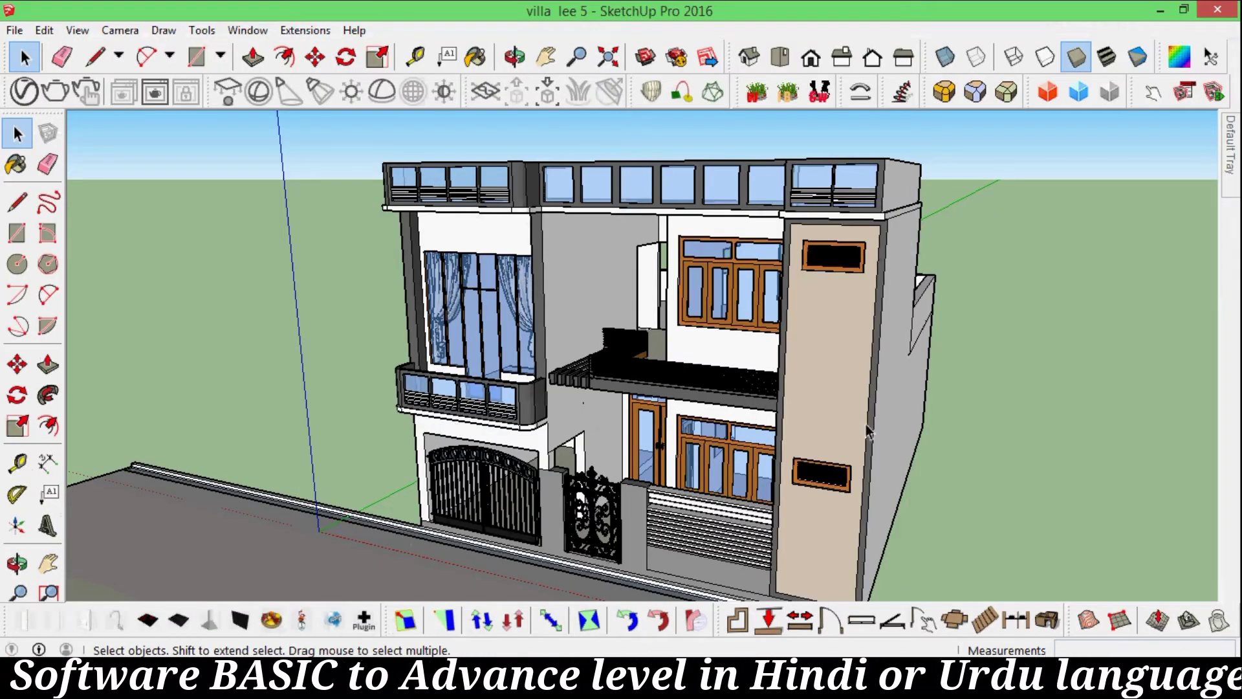
Orbit the villa lee 5 model to a more frontal view of the house
mouse_move(973, 479)
middle_down()
mouse_move(1018, 442)
mouse_move(928, 462)
mouse_move(577, 452)
mouse_move(578, 340)
middle_up()
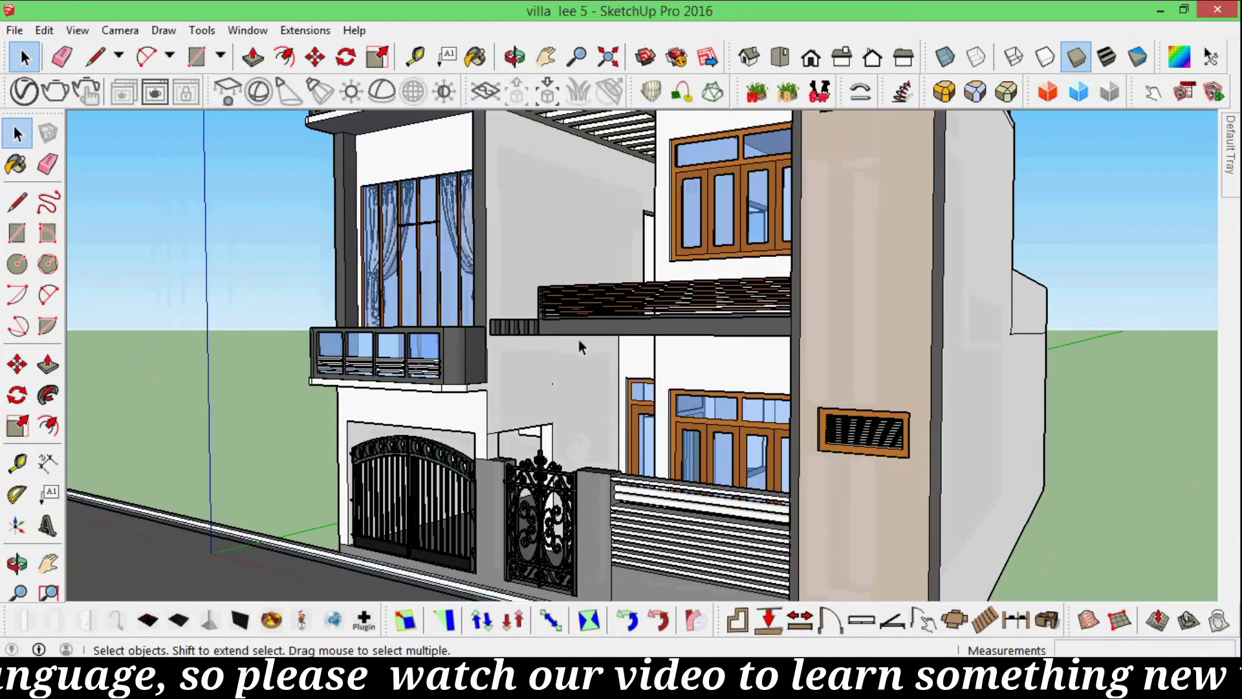
scroll(543, 278, up, 2)
middle_drag(542, 283, 522, 347)
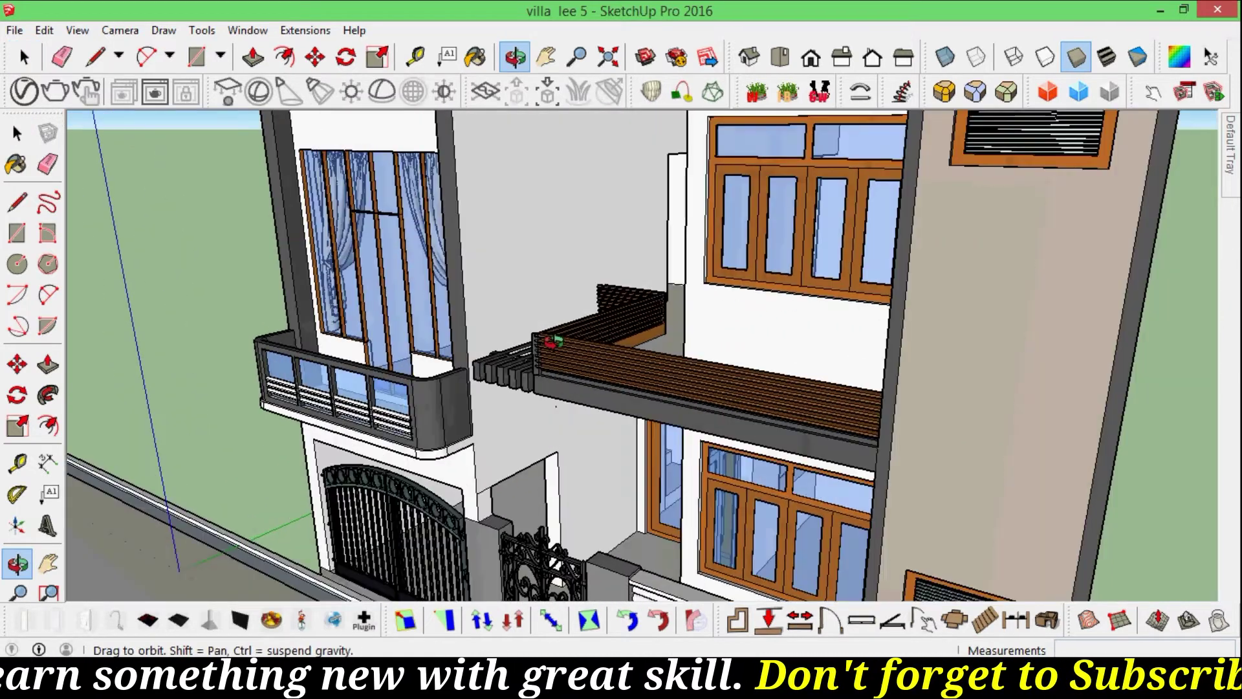
mouse_move(523, 347)
middle_down()
mouse_move(486, 346)
mouse_move(536, 353)
mouse_move(528, 296)
middle_up()
scroll(486, 346, down, 1)
scroll(486, 346, down, 2)
scroll(528, 296, up, 2)
scroll(531, 279, up, 2)
scroll(530, 279, down, 1)
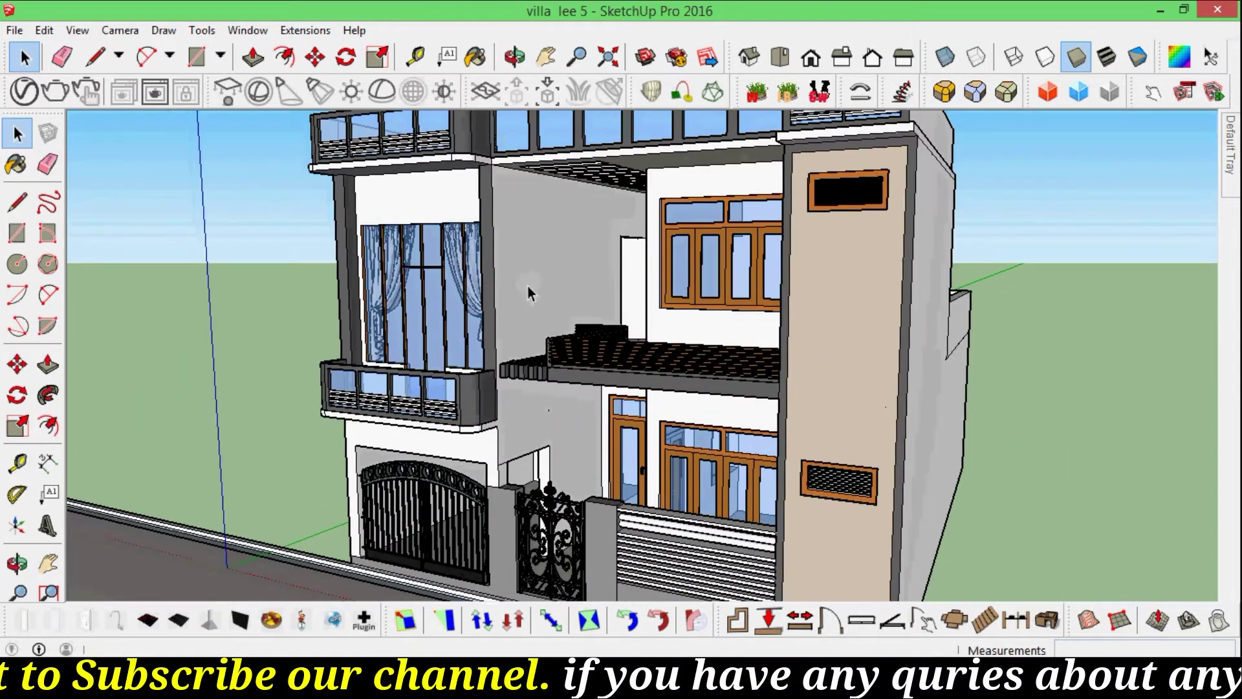
scroll(565, 310, down, 2)
mouse_move(564, 310)
middle_down()
mouse_move(562, 369)
mouse_move(578, 334)
mouse_move(543, 341)
middle_up()
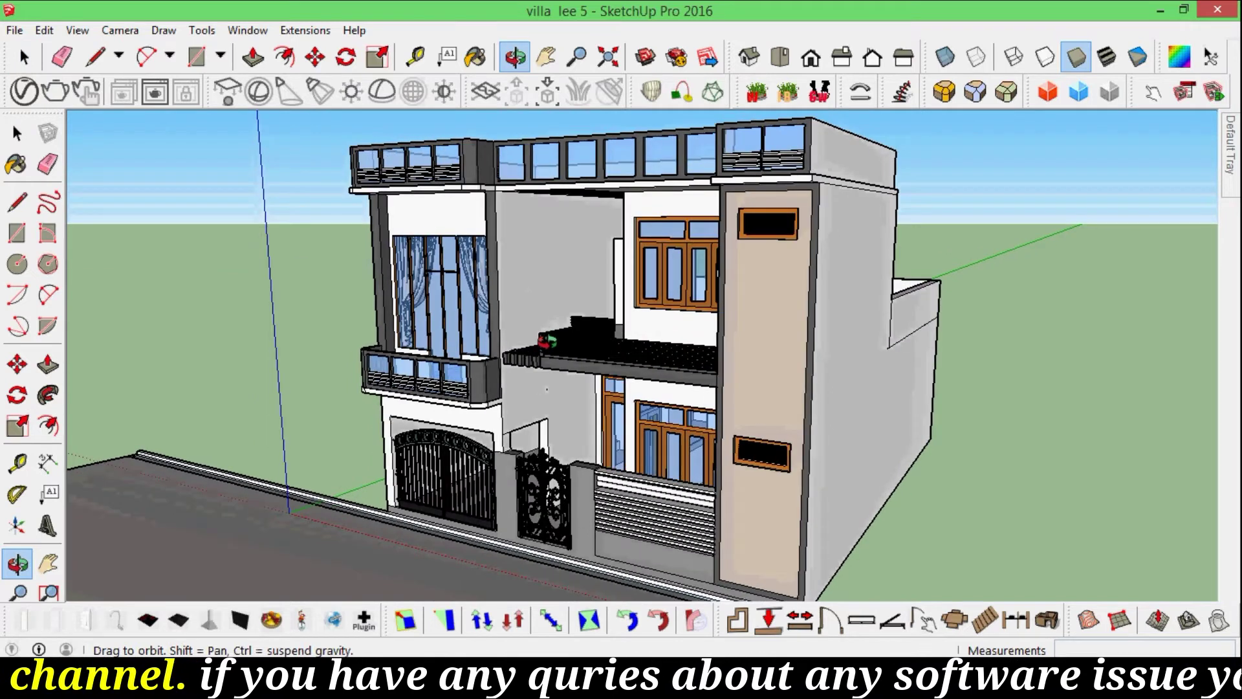
key(space)
scroll(578, 333, up, 3)
scroll(544, 341, down, 1)
scroll(544, 342, up, 2)
scroll(544, 341, down, 2)
scroll(543, 343, down, 1)
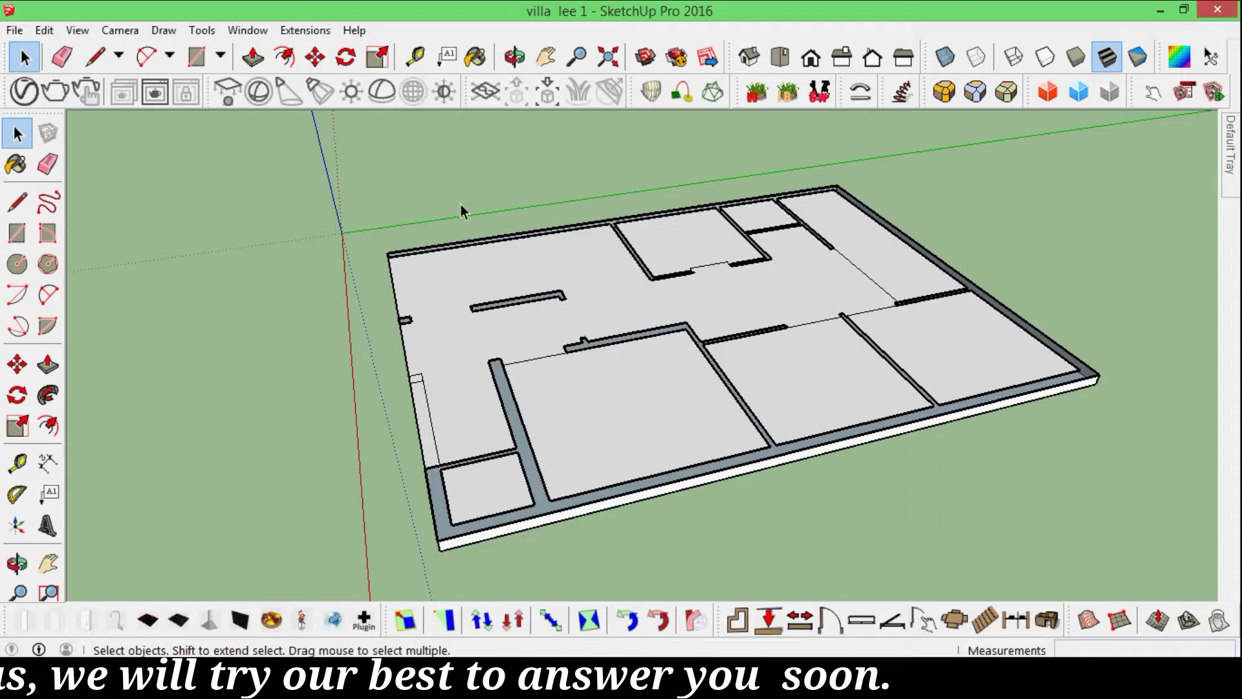
Window-select the whole villa lee 1 floor plan, deselect it, and orbit around to inspect it
drag(289, 187, 1107, 548)
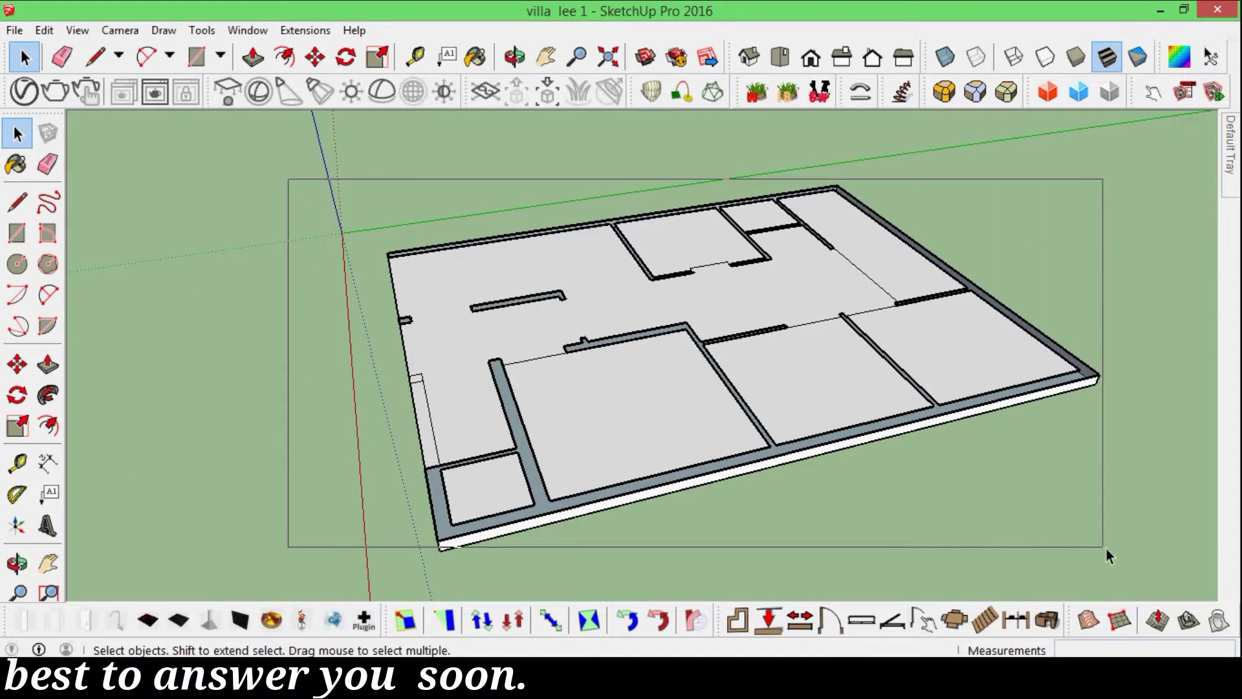
click(1112, 318)
mouse_move(923, 321)
middle_down()
mouse_move(779, 341)
mouse_move(644, 314)
mouse_move(962, 311)
middle_up()
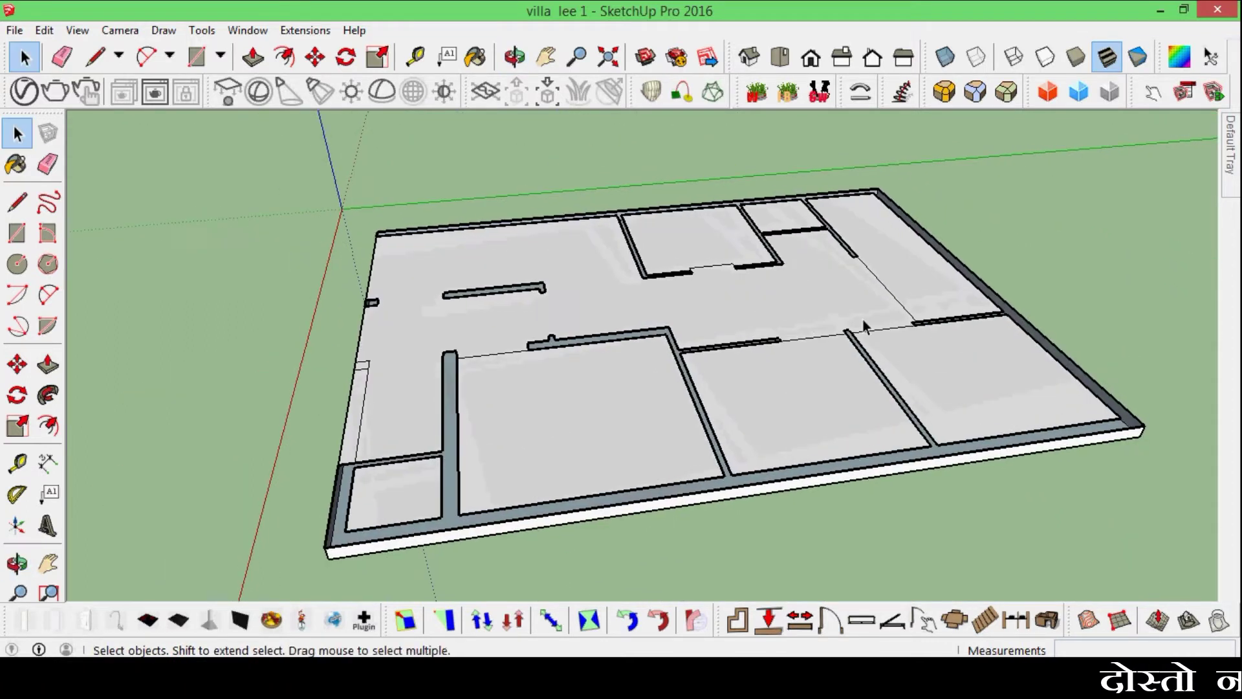
scroll(492, 311, down, 3)
scroll(492, 312, up, 2)
scroll(518, 346, up, 2)
middle_drag(513, 344, 486, 320)
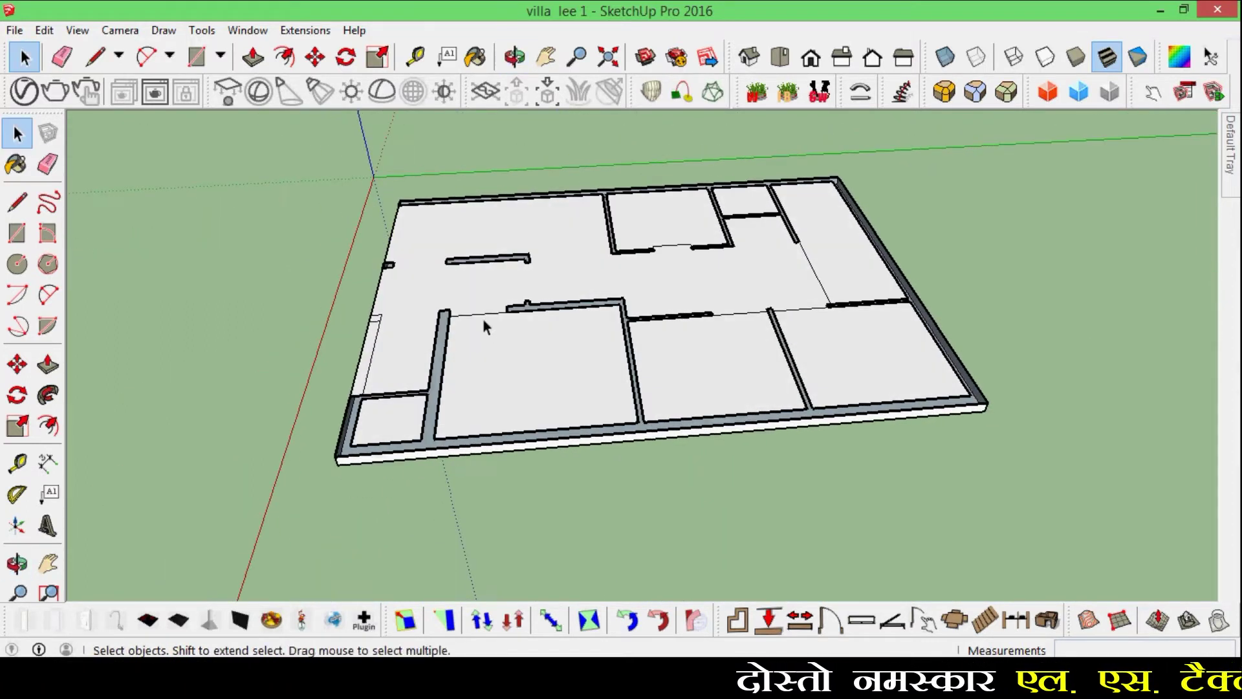
scroll(530, 170, up, 2)
mouse_move(530, 170)
middle_down()
mouse_move(684, 316)
mouse_move(633, 300)
mouse_move(589, 310)
mouse_move(592, 299)
middle_up()
scroll(610, 278, down, 3)
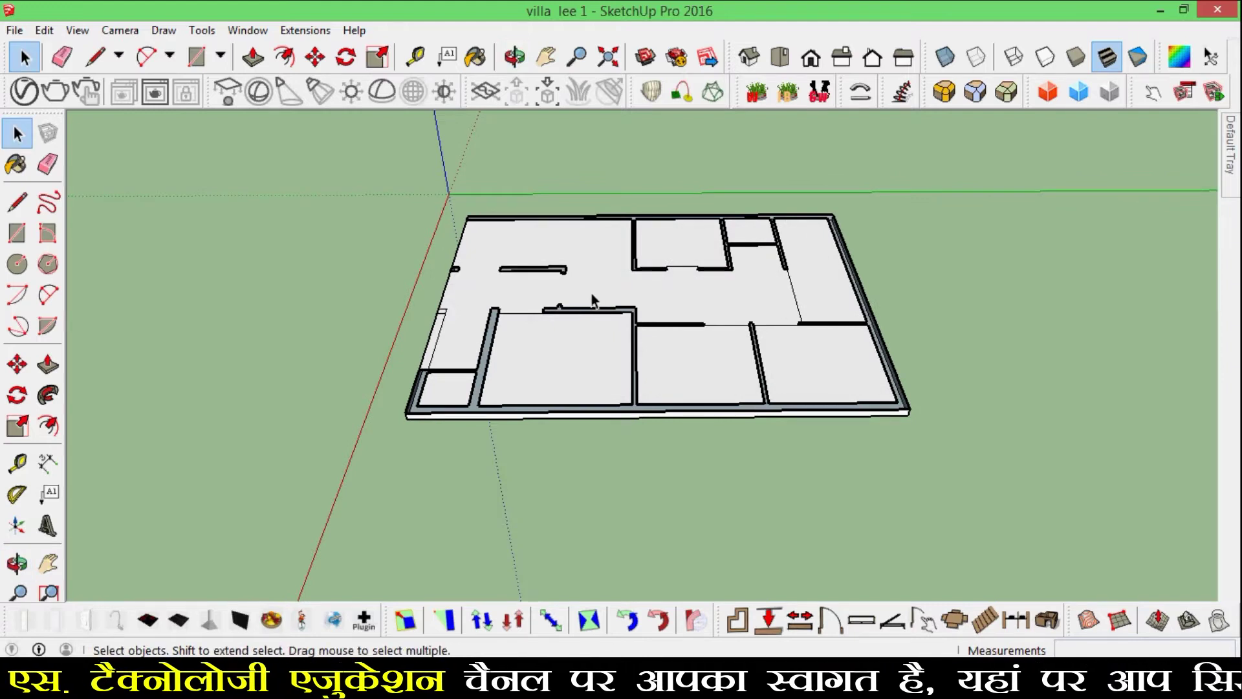
scroll(596, 291, up, 1)
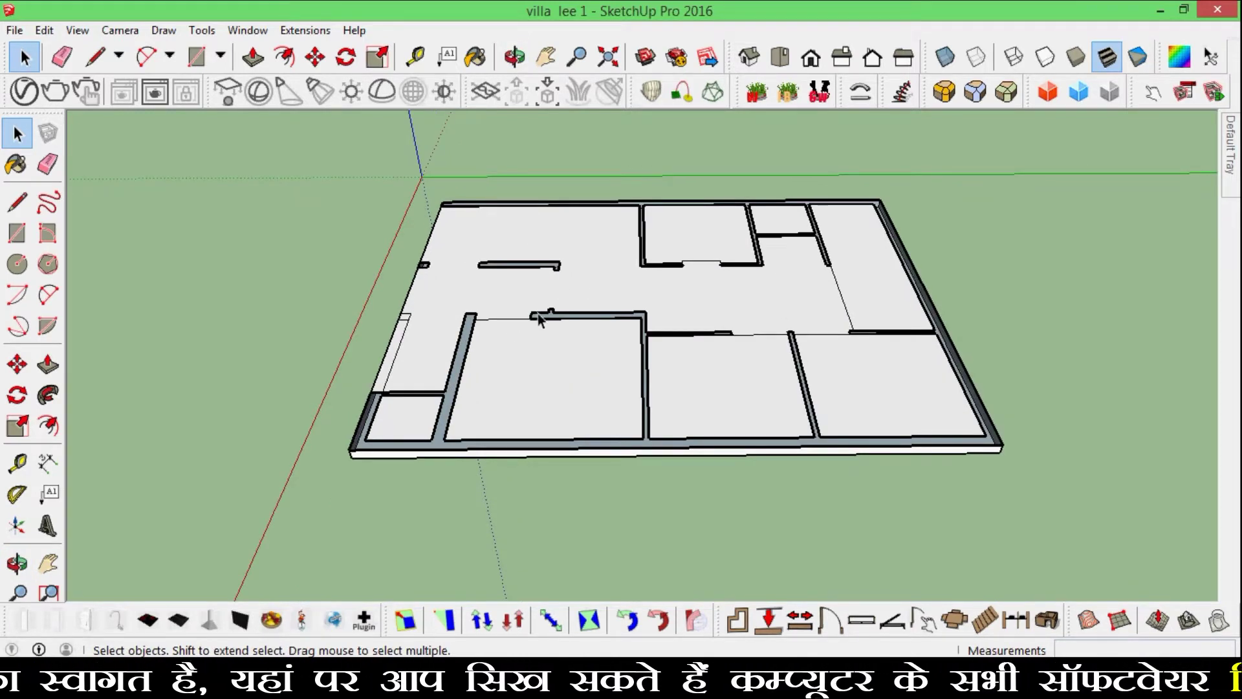
mouse_move(473, 330)
middle_down()
mouse_move(910, 356)
mouse_move(993, 304)
middle_up()
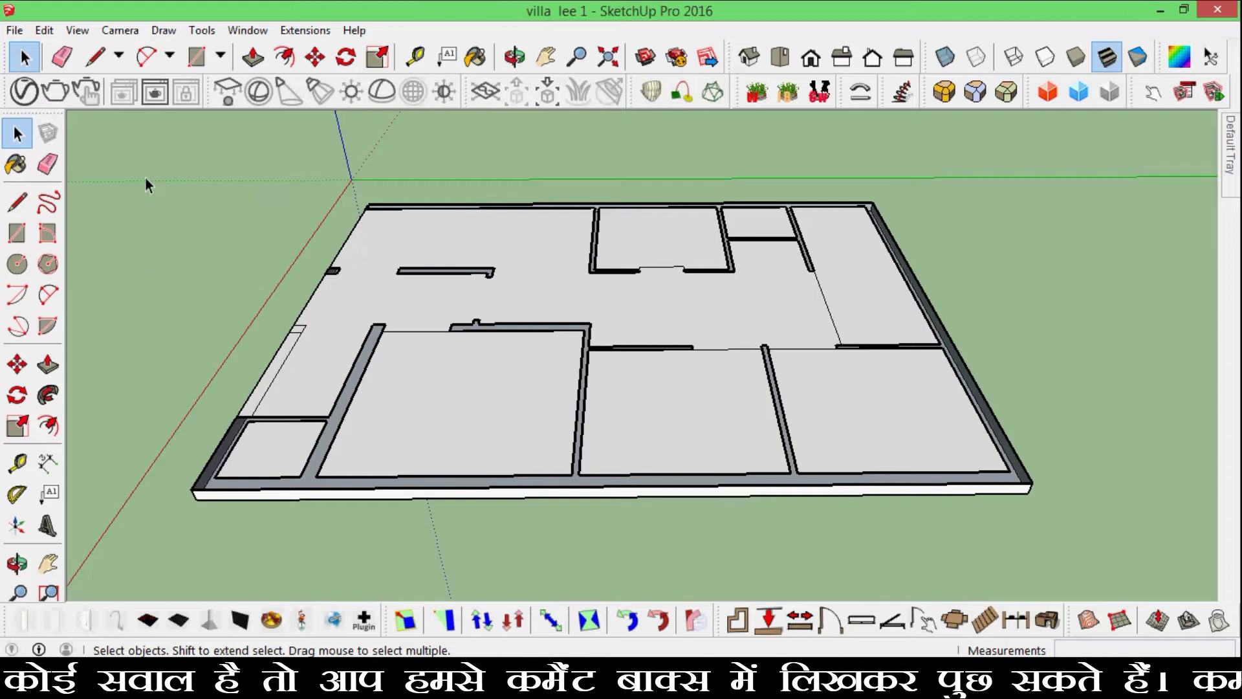
Select the floor plan again, clear the selection, and tilt the view lower over it
mouse_move(136, 174)
mouse_down()
mouse_move(976, 549)
mouse_move(1100, 551)
mouse_up()
click(1056, 381)
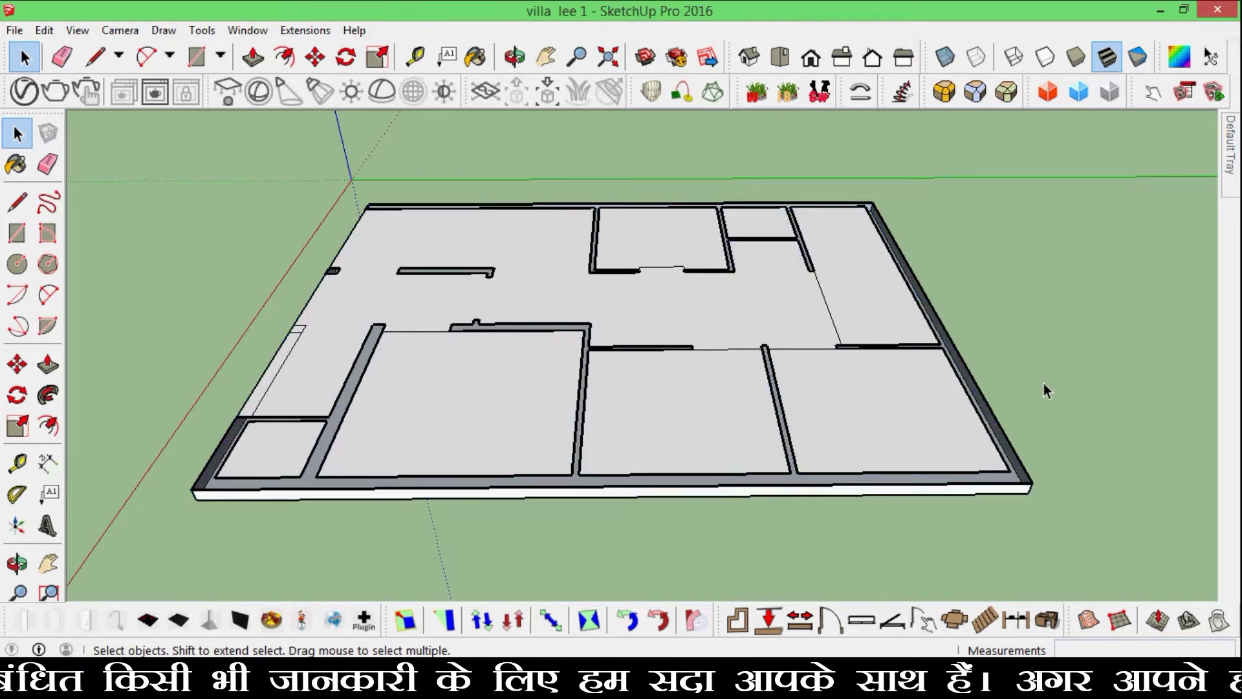
mouse_move(1044, 345)
middle_down()
mouse_move(1053, 290)
mouse_move(825, 397)
mouse_move(827, 438)
middle_up()
scroll(818, 380, up, 3)
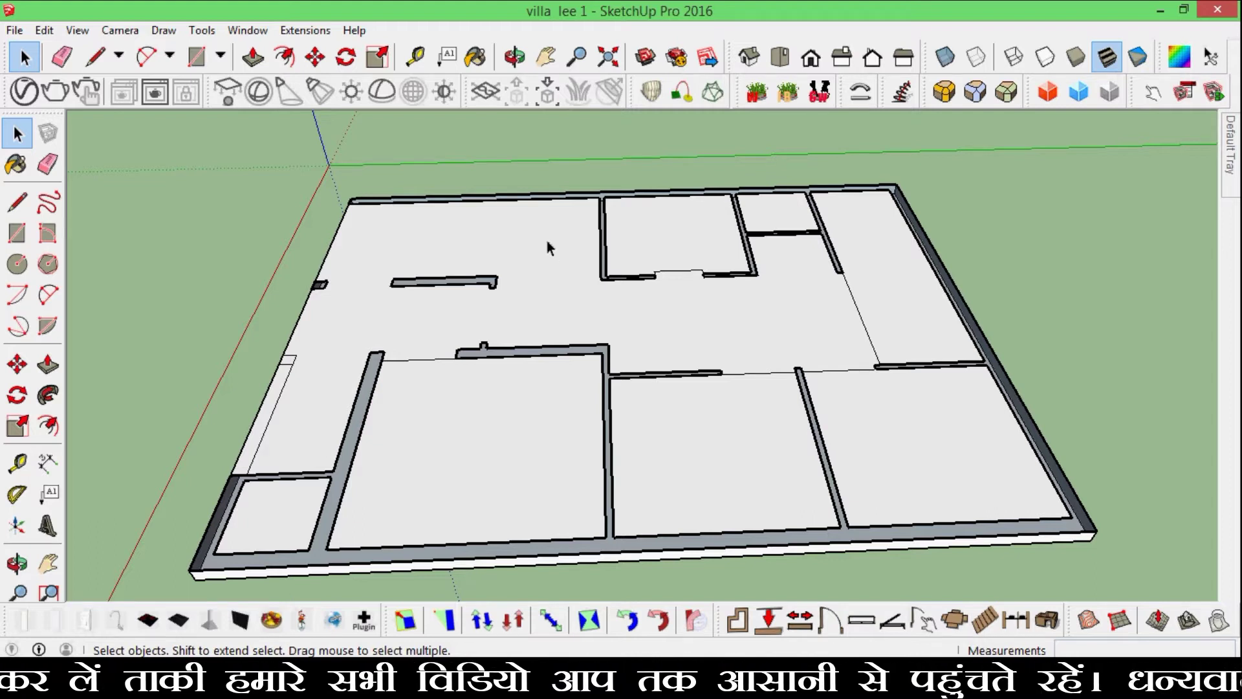
scroll(584, 272, down, 1)
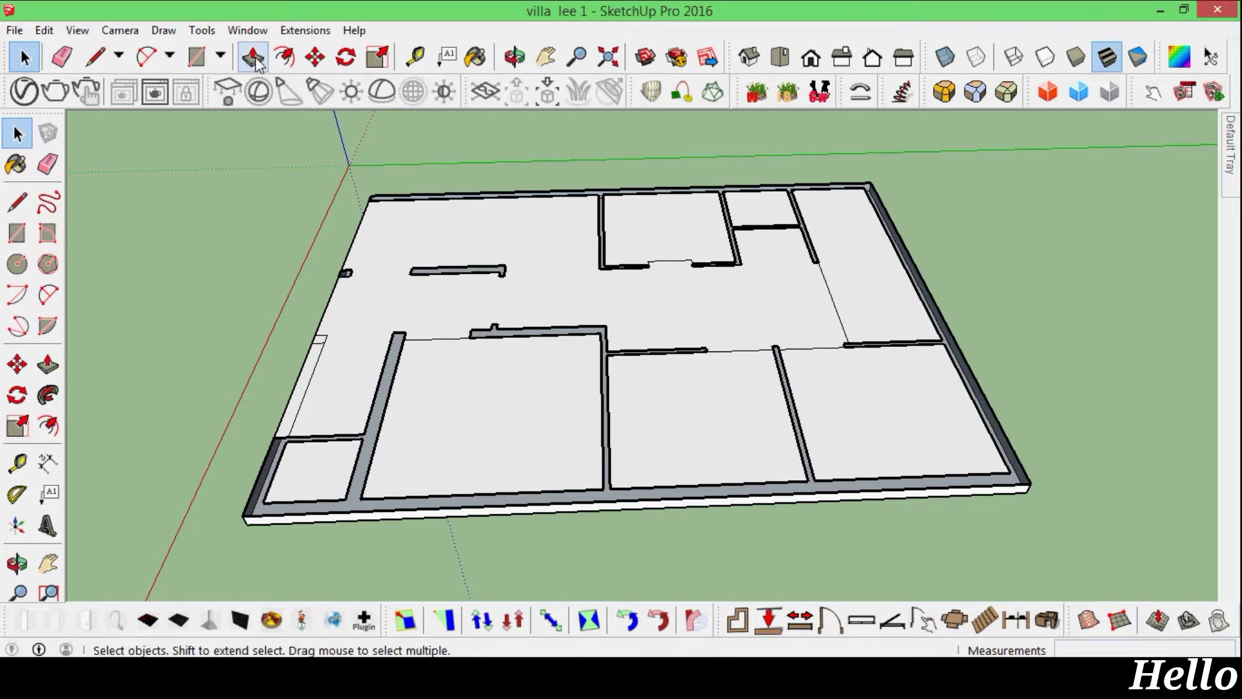
In Model Info > Units, switch the length format from Architectural to Decimal and close the dialog
click(249, 31)
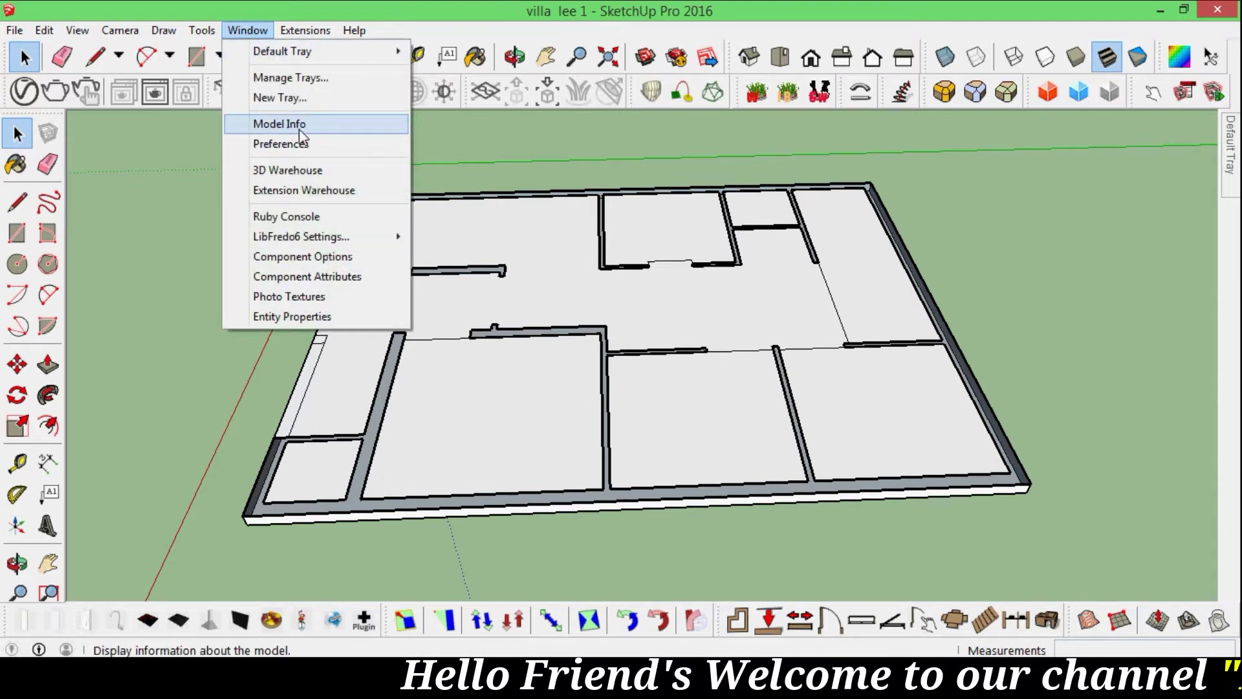
click(302, 129)
drag(294, 64, 398, 89)
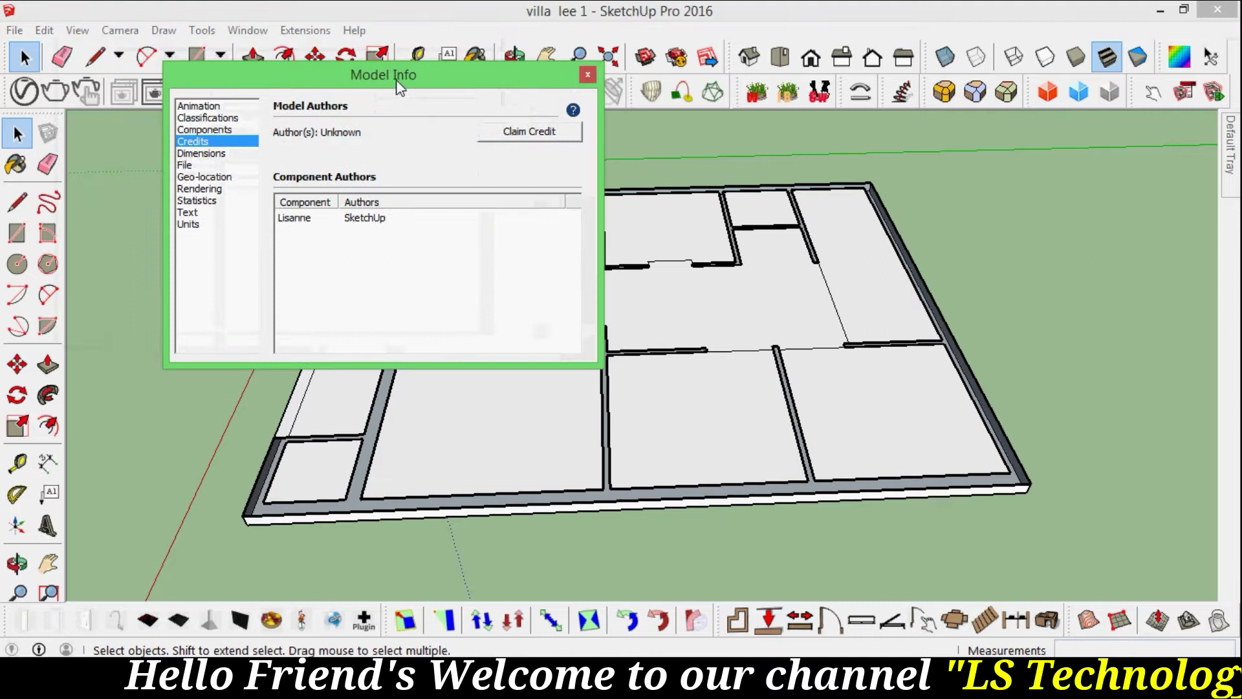
click(192, 226)
click(424, 136)
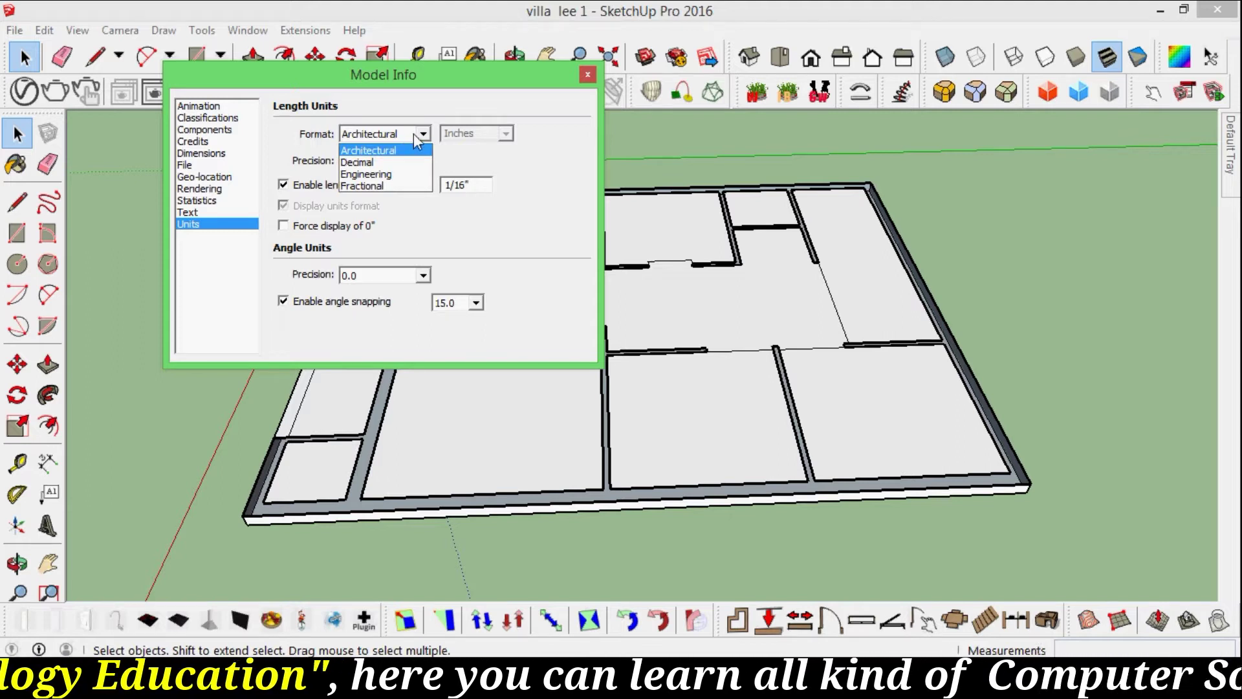
click(416, 146)
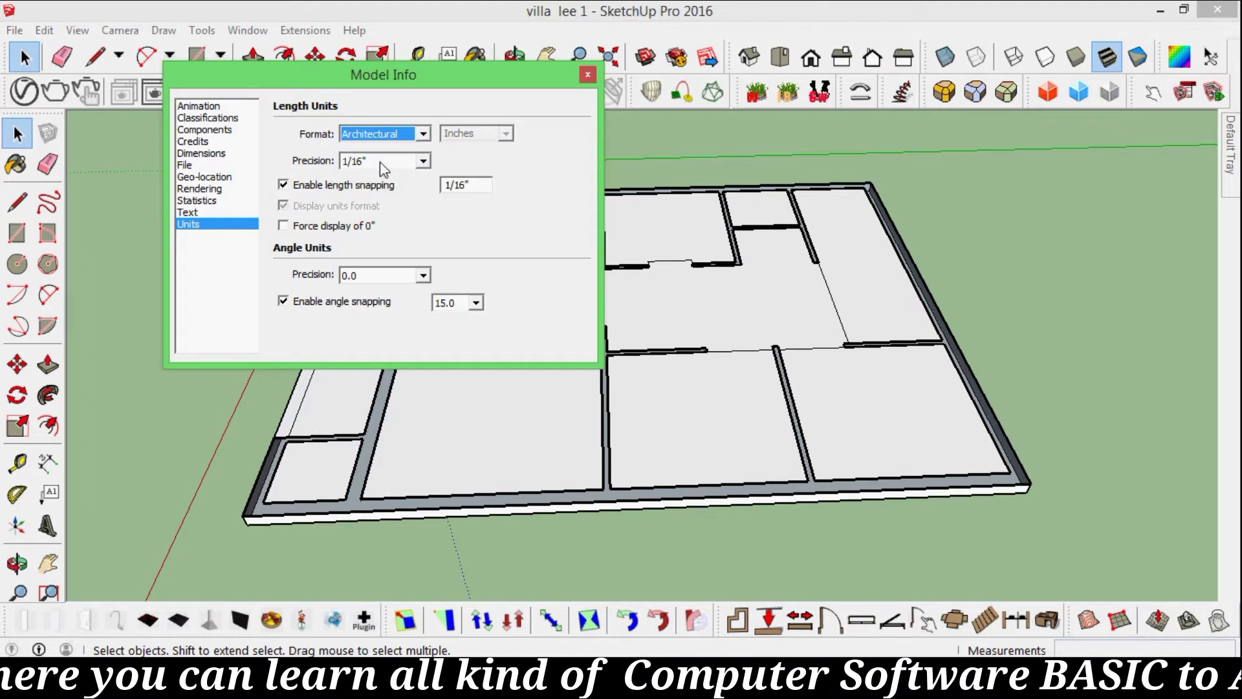
click(420, 162)
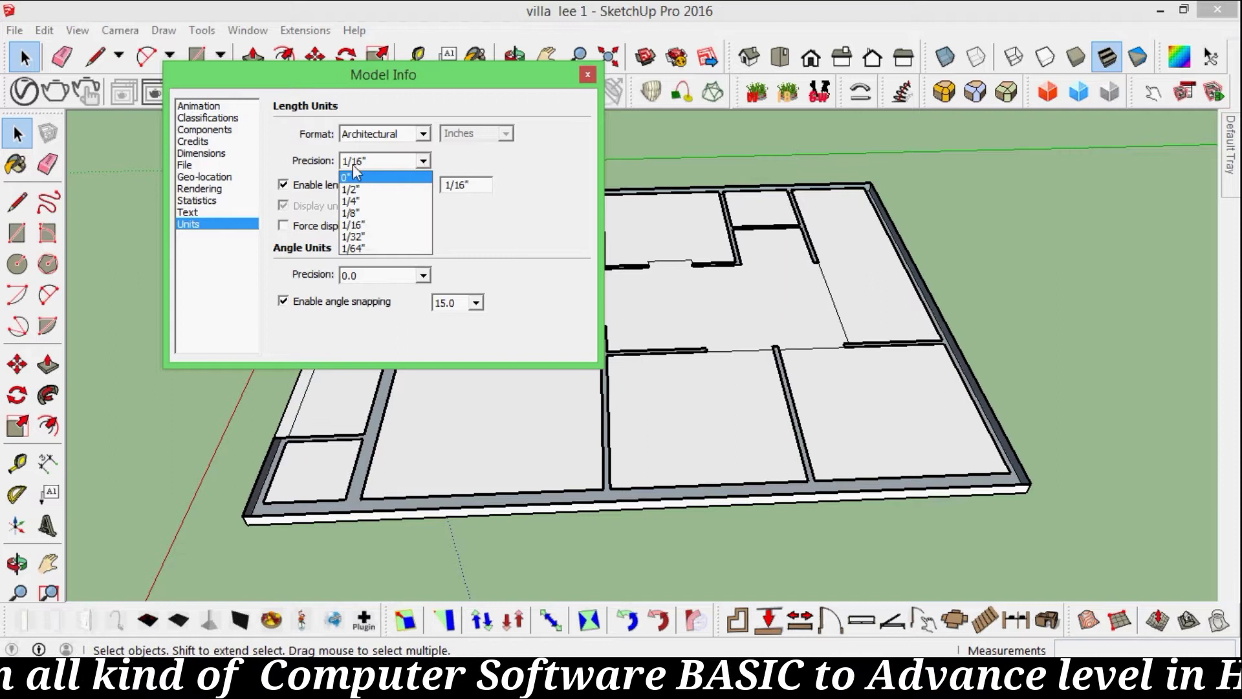
click(422, 134)
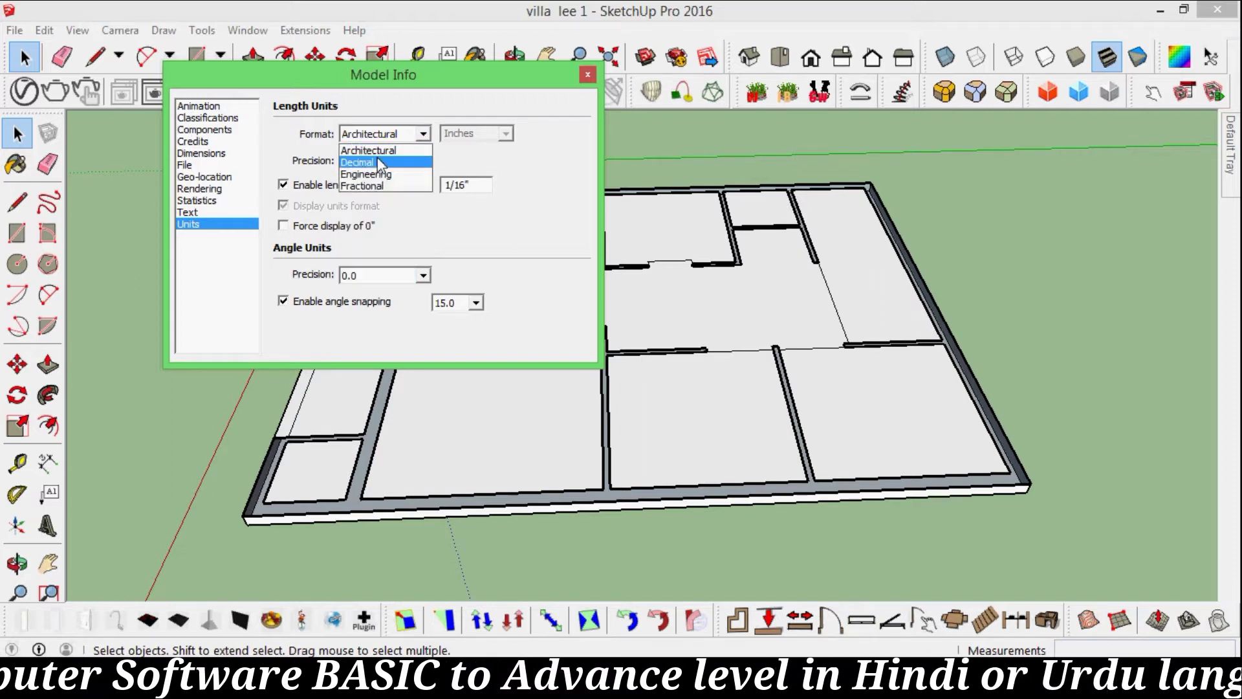
click(374, 165)
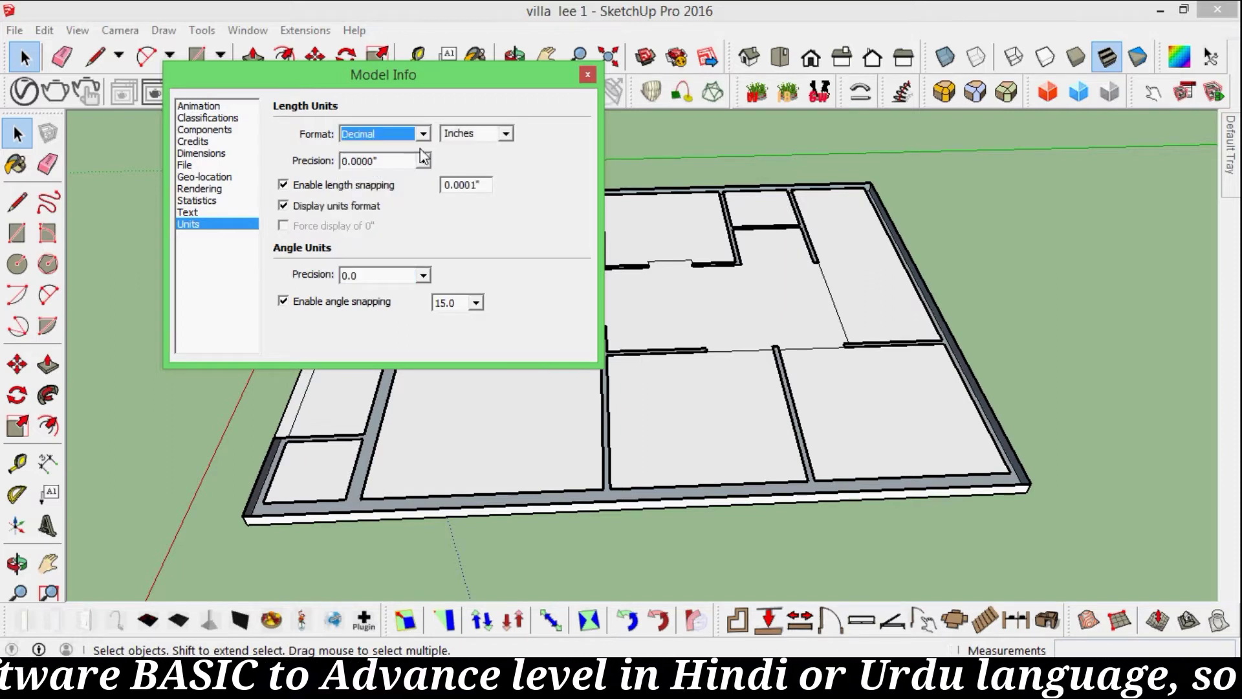
click(507, 138)
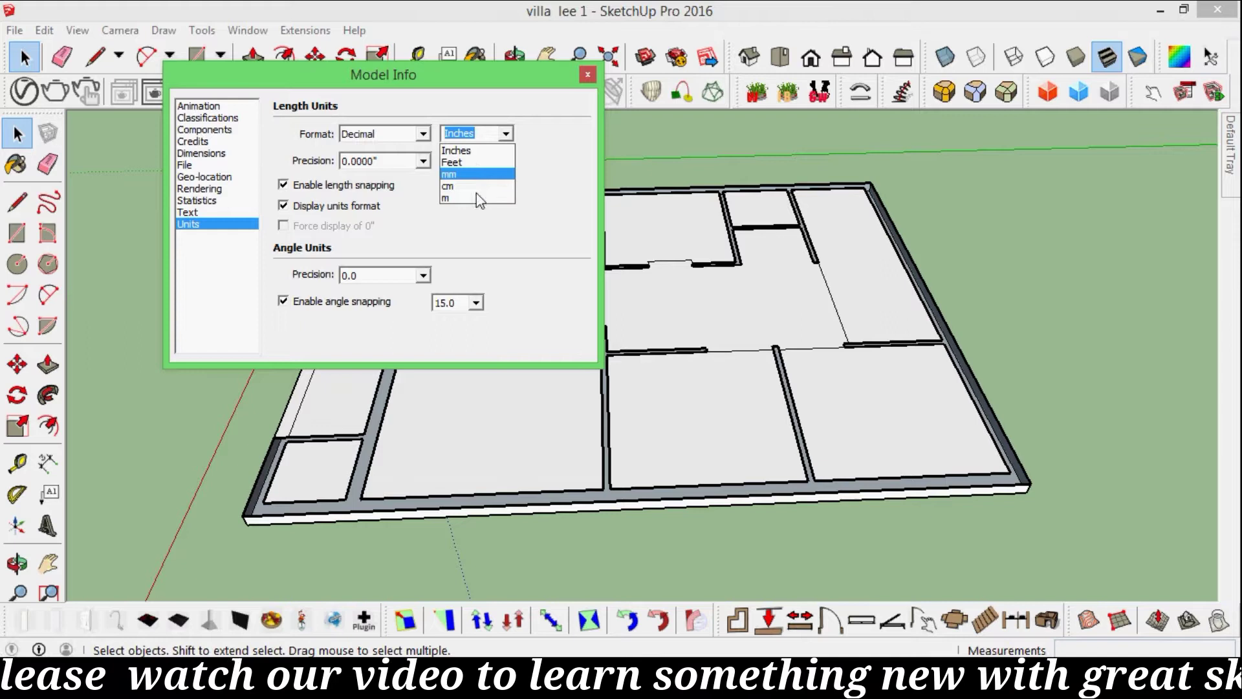
key(Escape)
key(Escape)
mouse_move(658, 327)
middle_down()
mouse_move(517, 359)
mouse_move(521, 397)
middle_up()
scroll(397, 382, up, 3)
scroll(438, 458, up, 3)
middle_drag(438, 457, 440, 440)
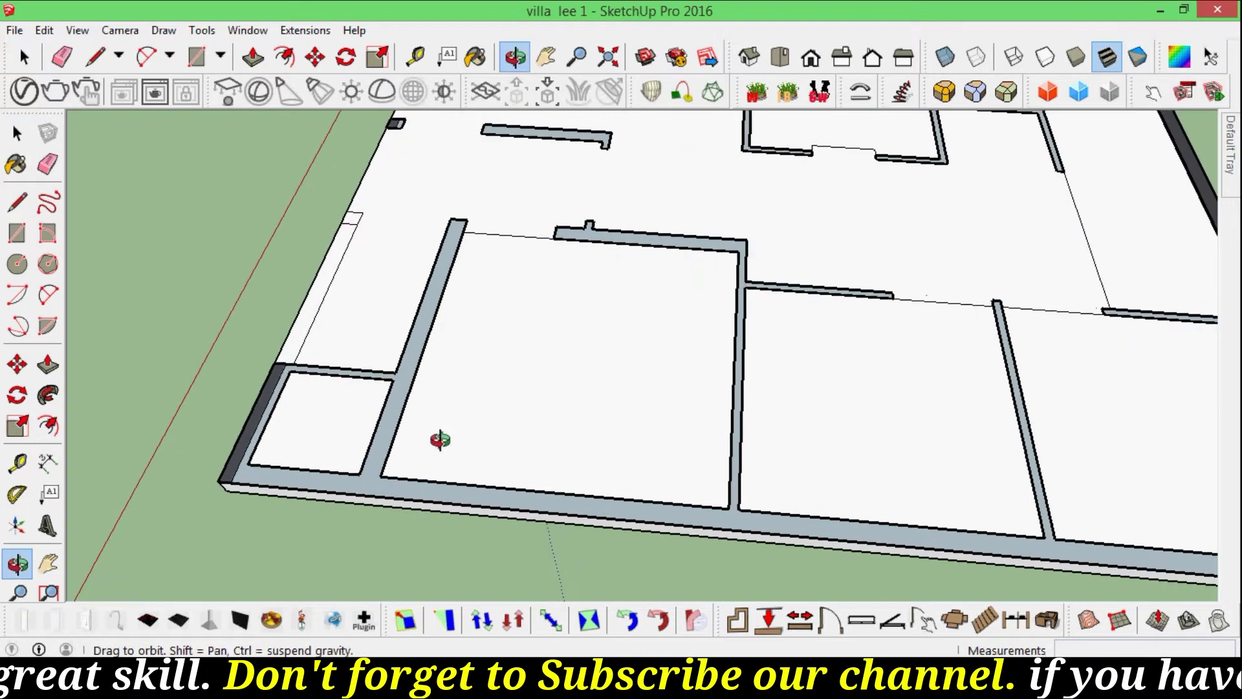
scroll(414, 437, up, 2)
scroll(717, 333, up, 2)
scroll(673, 346, up, 2)
scroll(447, 321, down, 2)
mouse_move(463, 338)
middle_down()
mouse_move(555, 308)
mouse_move(684, 297)
mouse_move(624, 336)
middle_up()
scroll(580, 338, up, 1)
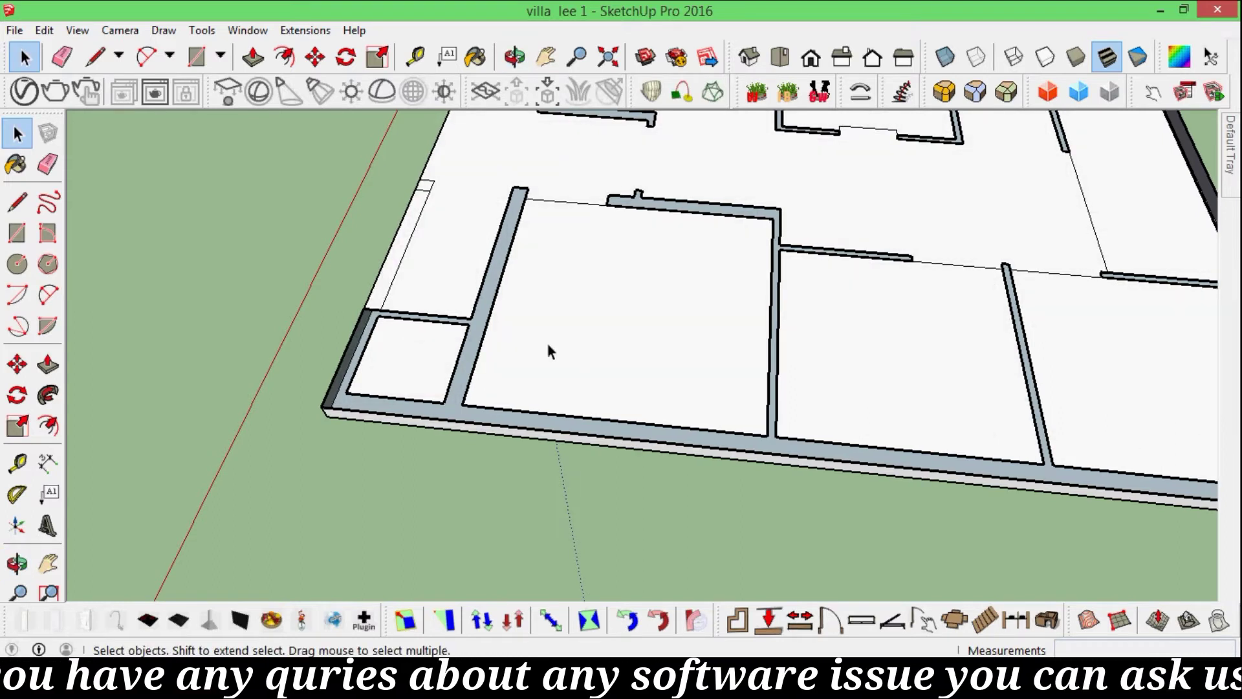
scroll(513, 354, up, 1)
mouse_move(513, 355)
middle_down()
mouse_move(535, 327)
mouse_move(591, 305)
middle_up()
scroll(492, 303, up, 2)
scroll(491, 293, down, 2)
scroll(555, 304, down, 1)
scroll(547, 301, down, 1)
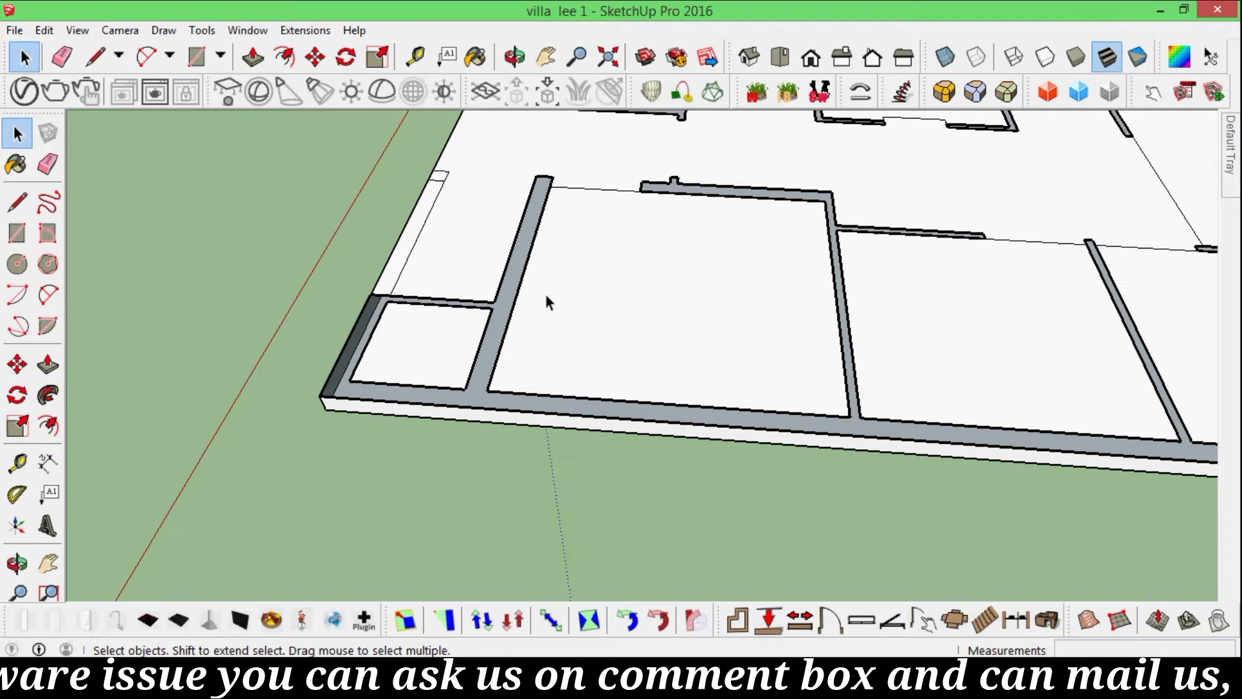
scroll(548, 269, down, 1)
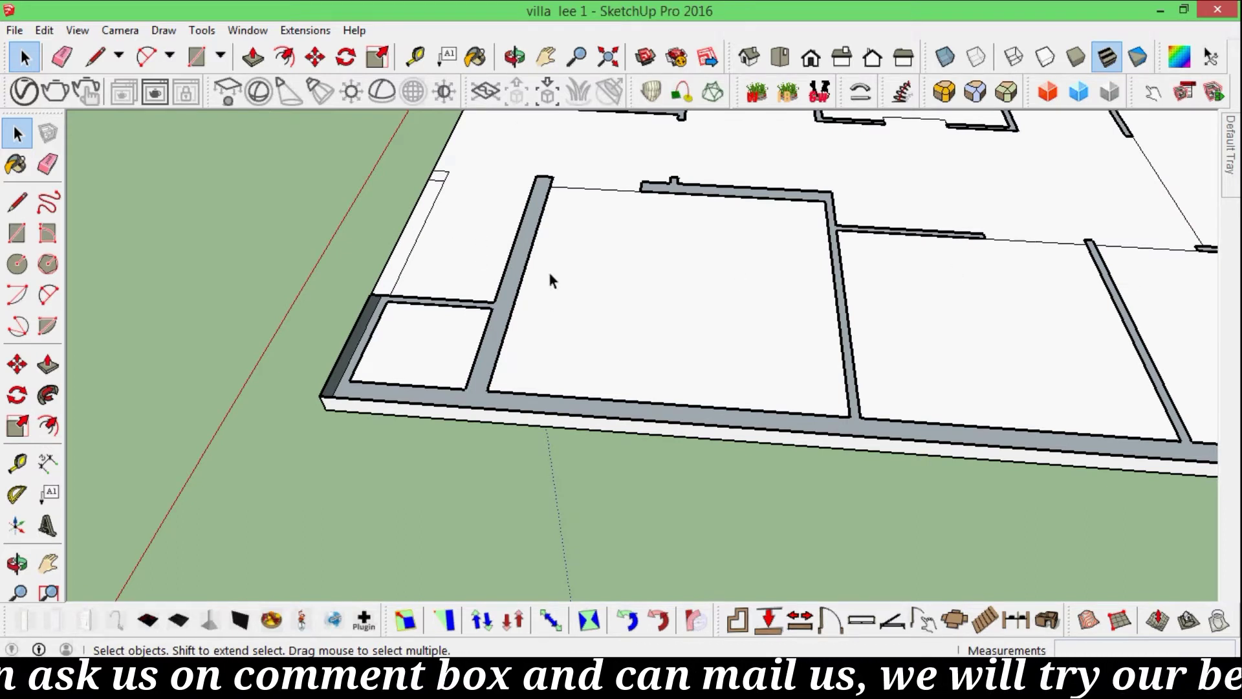
middle_drag(546, 269, 520, 288)
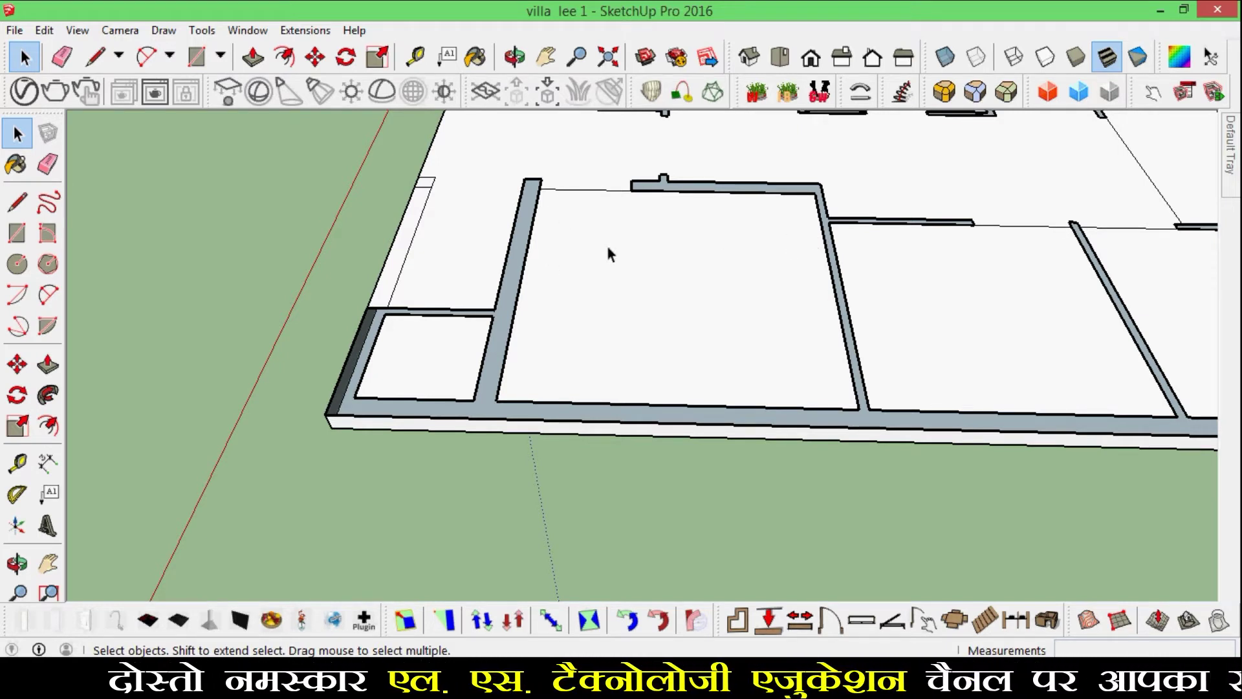
scroll(609, 243, down, 3)
middle_drag(610, 251, 827, 230)
scroll(835, 291, up, 3)
mouse_move(838, 295)
middle_down()
mouse_move(840, 261)
mouse_move(707, 263)
middle_up()
scroll(661, 344, down, 3)
middle_drag(660, 344, 666, 227)
scroll(699, 309, up, 2)
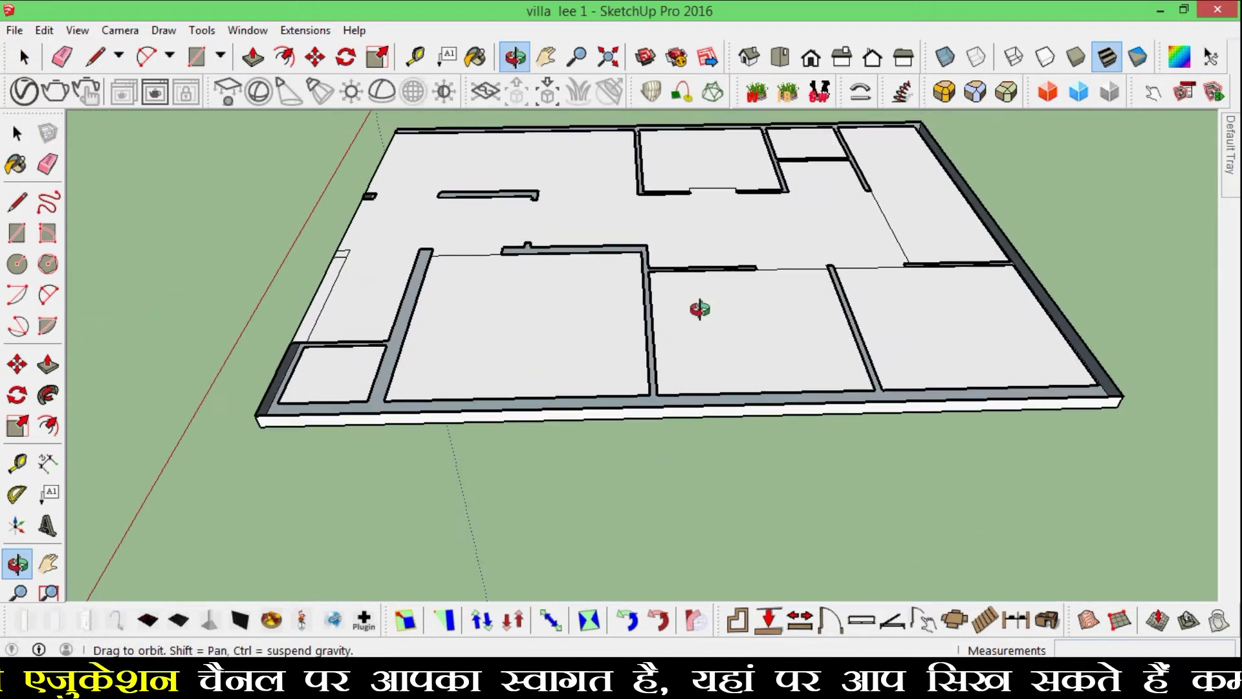
middle_drag(700, 309, 673, 297)
scroll(713, 227, up, 3)
mouse_move(713, 227)
middle_down()
mouse_move(701, 333)
mouse_move(666, 319)
middle_up()
scroll(678, 316, down, 3)
scroll(681, 387, up, 3)
mouse_move(681, 387)
middle_down()
mouse_move(659, 381)
mouse_move(670, 386)
mouse_move(712, 350)
middle_up()
scroll(658, 369, down, 2)
scroll(712, 380, down, 2)
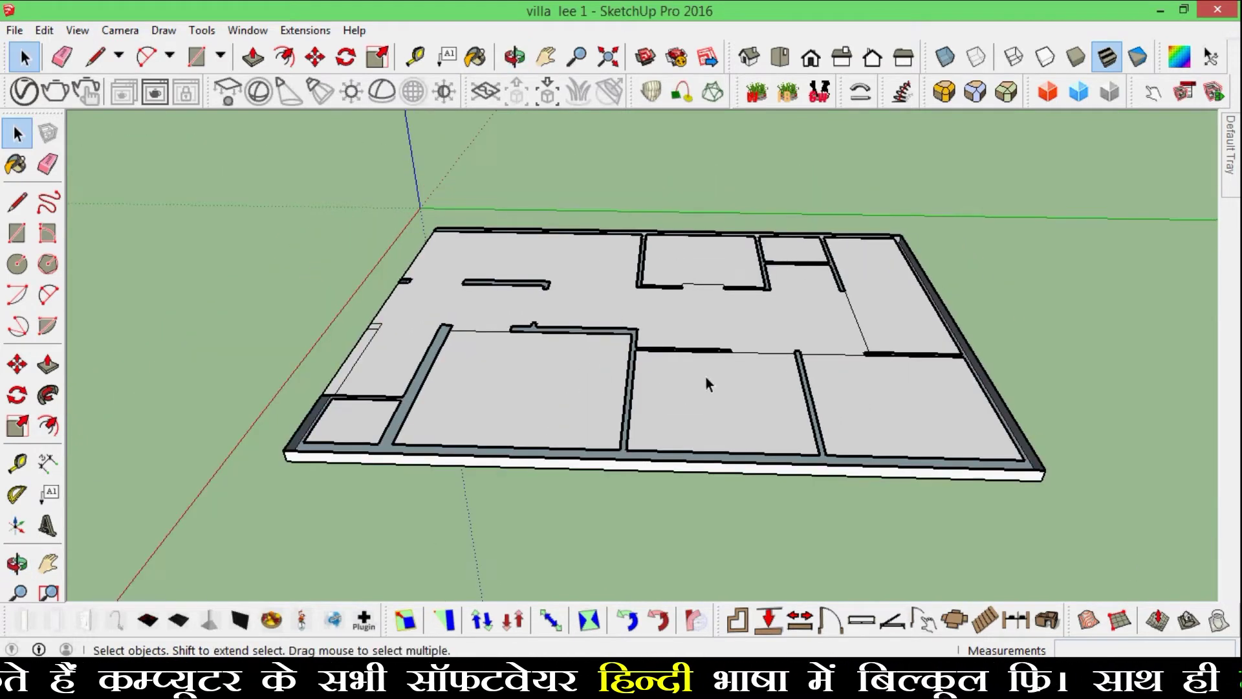
Choose an option from the display menu and orbit the walled house to a new angle
click(77, 30)
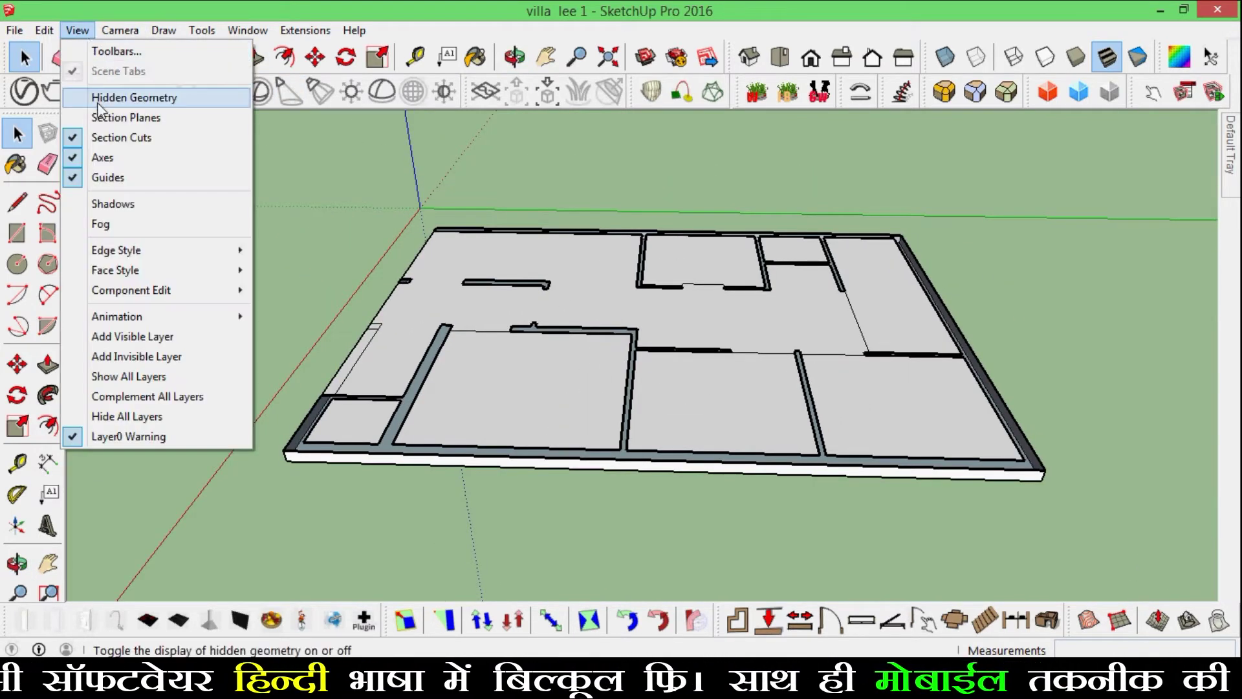
click(103, 114)
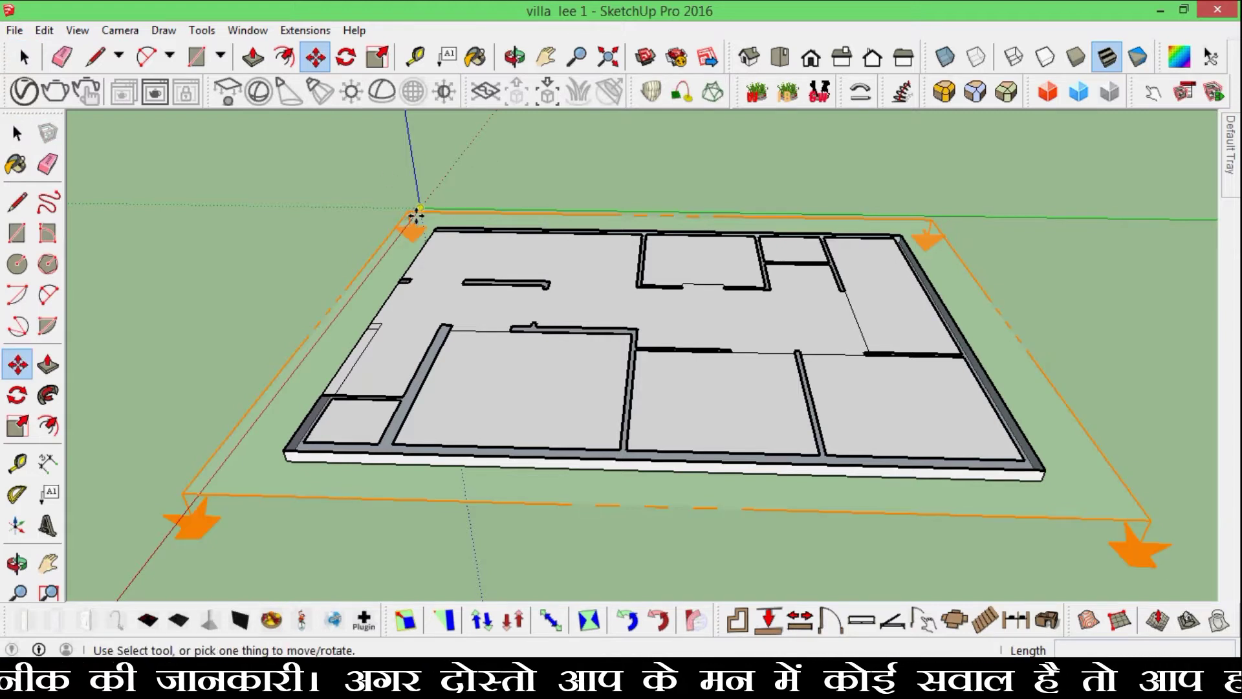
scroll(647, 246, up, 5)
mouse_move(790, 276)
middle_down()
mouse_move(755, 369)
mouse_move(599, 399)
middle_up()
scroll(754, 368, down, 5)
scroll(707, 347, up, 5)
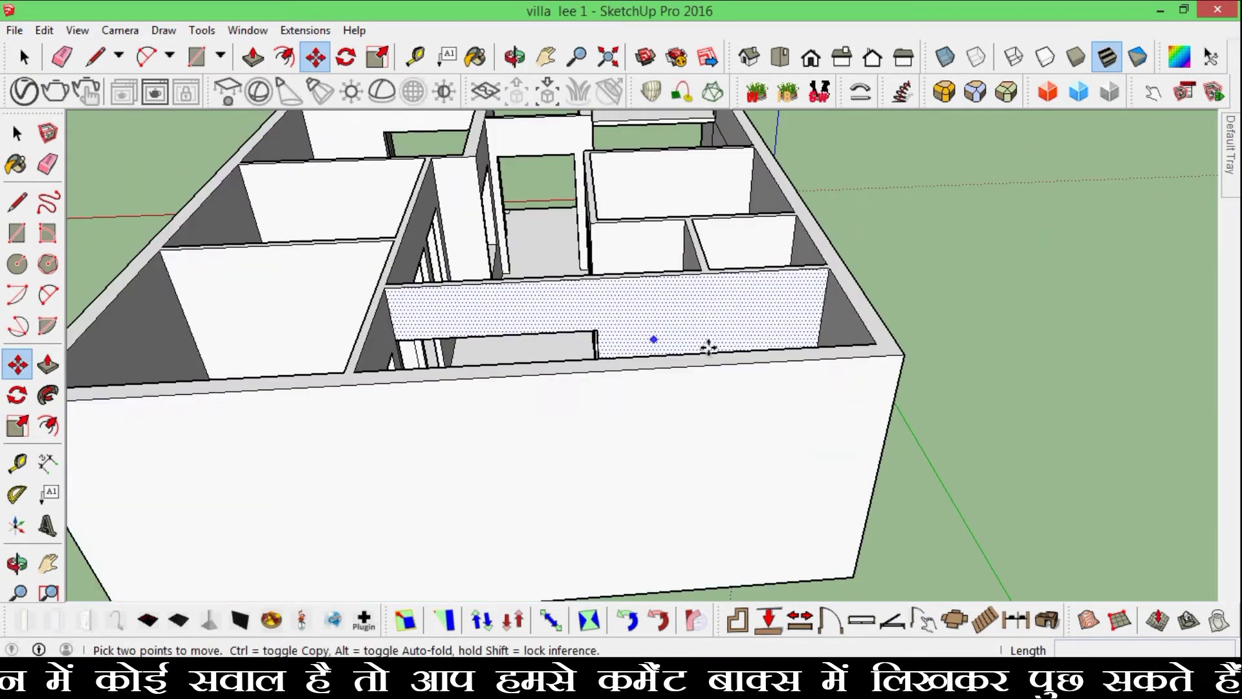
middle_drag(707, 347, 763, 408)
scroll(826, 416, down, 5)
scroll(738, 371, up, 2)
Orbit from a low front view up to an overview of the house's interior walls
scroll(737, 370, up, 2)
mouse_move(760, 358)
middle_down()
mouse_move(579, 369)
mouse_move(754, 310)
middle_up()
scroll(817, 275, up, 5)
scroll(817, 275, down, 3)
mouse_move(817, 276)
middle_down()
mouse_move(623, 292)
mouse_move(666, 244)
mouse_move(641, 278)
middle_up()
scroll(622, 293, down, 3)
scroll(666, 324, up, 5)
scroll(543, 238, down, 3)
mouse_move(543, 238)
middle_down()
mouse_move(657, 283)
mouse_move(712, 278)
mouse_move(486, 328)
middle_up()
scroll(735, 278, up, 3)
scroll(487, 328, down, 3)
mouse_move(568, 305)
middle_down()
mouse_move(524, 313)
mouse_move(781, 317)
mouse_move(751, 283)
mouse_move(646, 311)
middle_up()
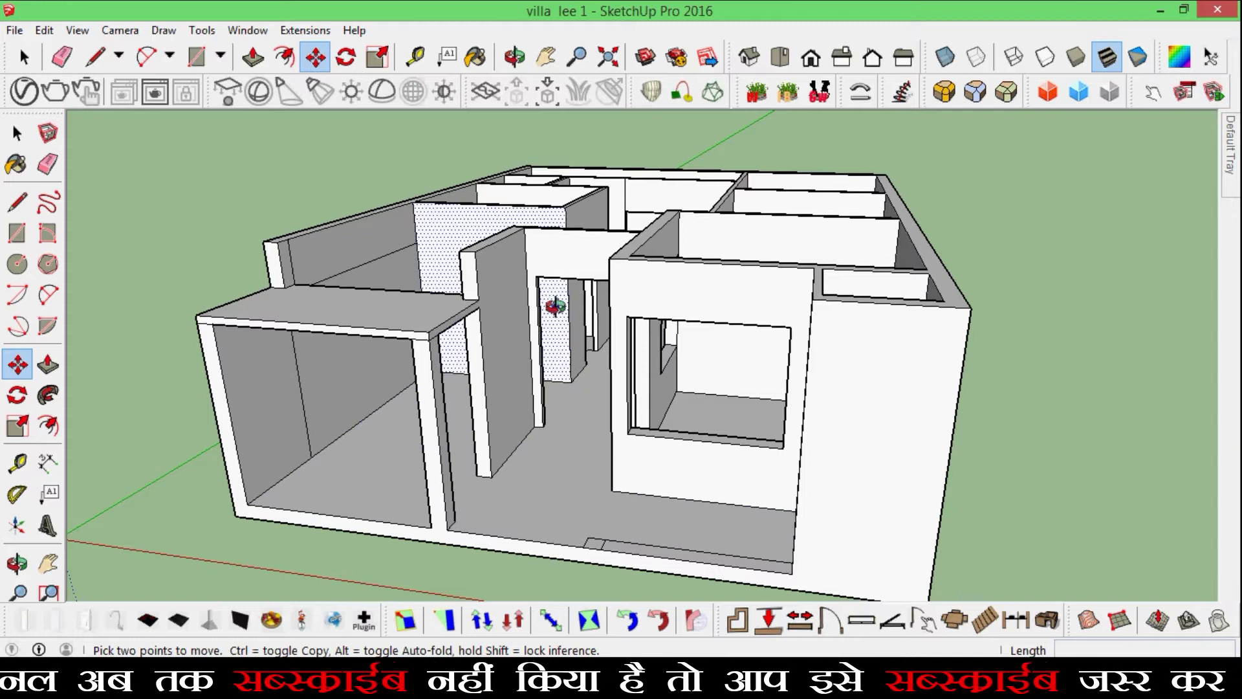
mouse_move(518, 301)
middle_down()
mouse_move(743, 304)
mouse_move(555, 353)
mouse_move(521, 273)
middle_up()
scroll(751, 302, up, 3)
scroll(761, 285, up, 2)
scroll(657, 286, down, 3)
scroll(750, 341, down, 5)
scroll(521, 273, up, 3)
middle_drag(599, 277, 555, 278)
scroll(554, 278, down, 4)
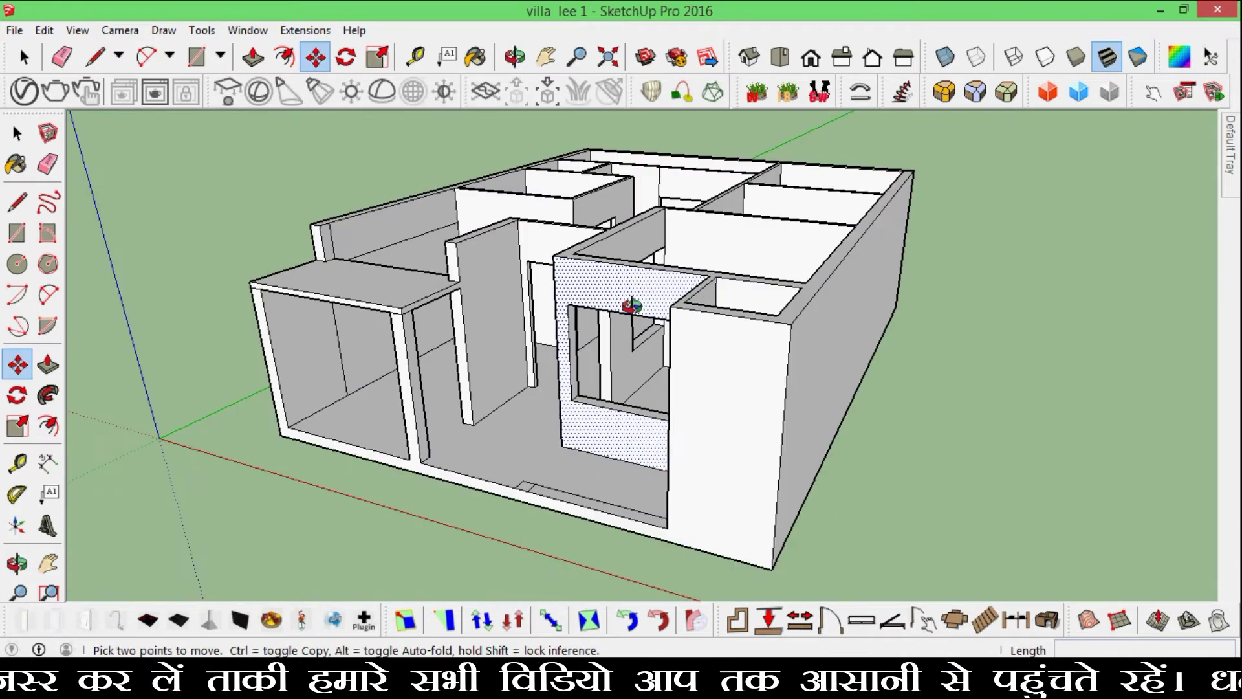
middle_drag(627, 305, 440, 299)
scroll(440, 299, up, 2)
mouse_move(555, 311)
middle_down()
mouse_move(583, 310)
mouse_move(355, 310)
mouse_move(456, 297)
mouse_move(401, 311)
mouse_move(434, 246)
mouse_move(516, 244)
mouse_move(347, 287)
mouse_move(425, 321)
mouse_move(429, 346)
middle_up()
scroll(355, 310, down, 2)
scroll(583, 280, up, 3)
mouse_move(583, 280)
middle_down()
mouse_move(726, 255)
mouse_move(622, 291)
mouse_move(578, 326)
mouse_move(466, 311)
mouse_move(383, 327)
middle_up()
scroll(725, 256, up, 3)
scroll(725, 255, down, 3)
scroll(578, 326, up, 2)
scroll(492, 289, down, 2)
scroll(408, 252, up, 2)
scroll(433, 277, down, 2)
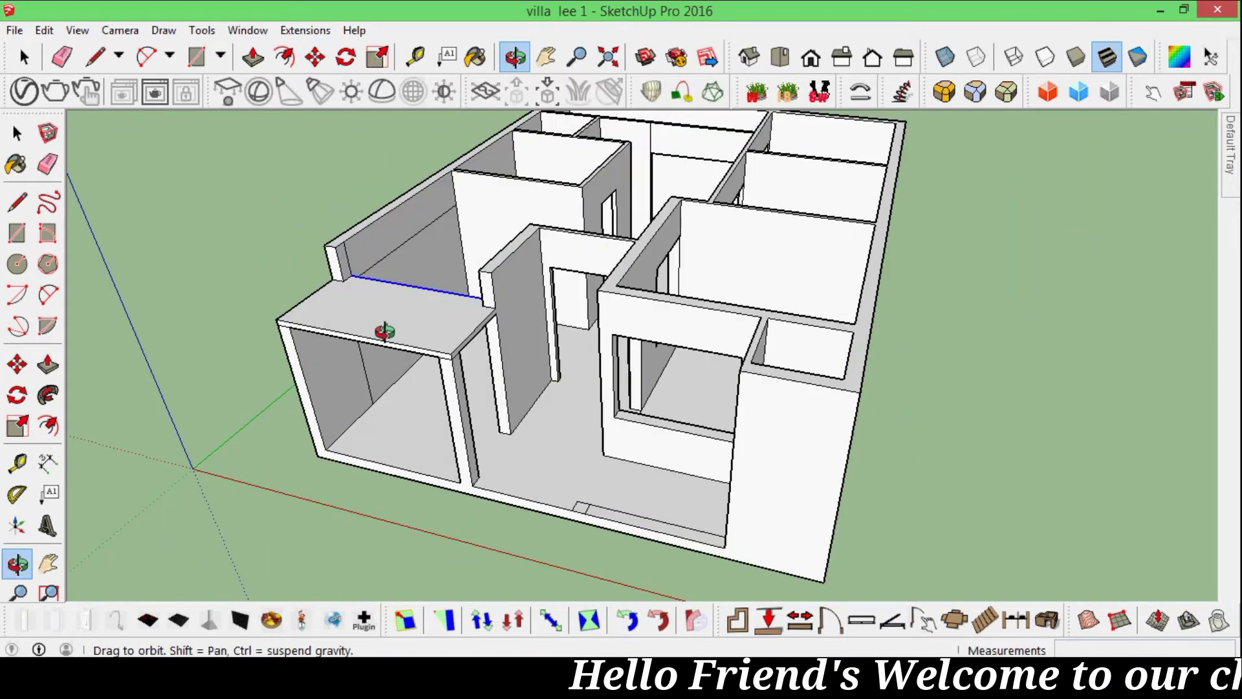
scroll(416, 266, up, 3)
scroll(438, 277, up, 2)
mouse_move(438, 277)
middle_down()
mouse_move(568, 324)
mouse_move(516, 396)
mouse_move(594, 324)
middle_up()
key(m)
scroll(457, 341, down, 3)
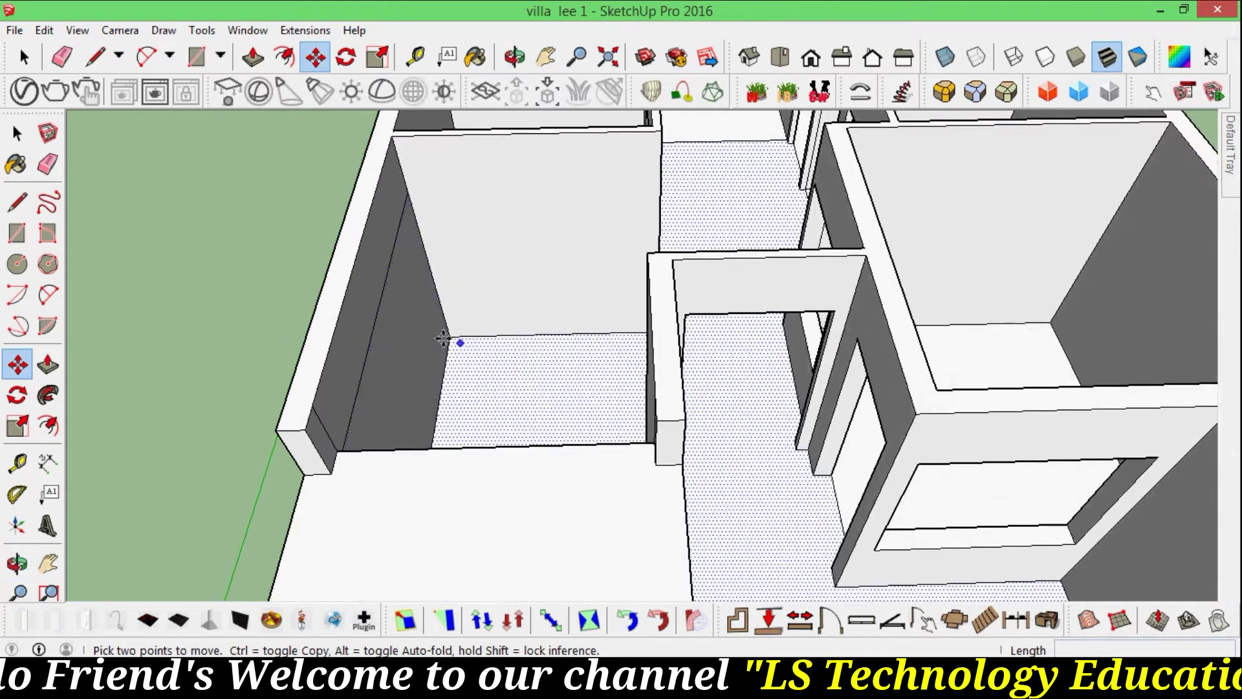
scroll(444, 341, down, 3)
mouse_move(444, 341)
middle_down()
mouse_move(616, 328)
mouse_move(519, 333)
middle_up()
scroll(576, 330, up, 3)
scroll(606, 383, up, 2)
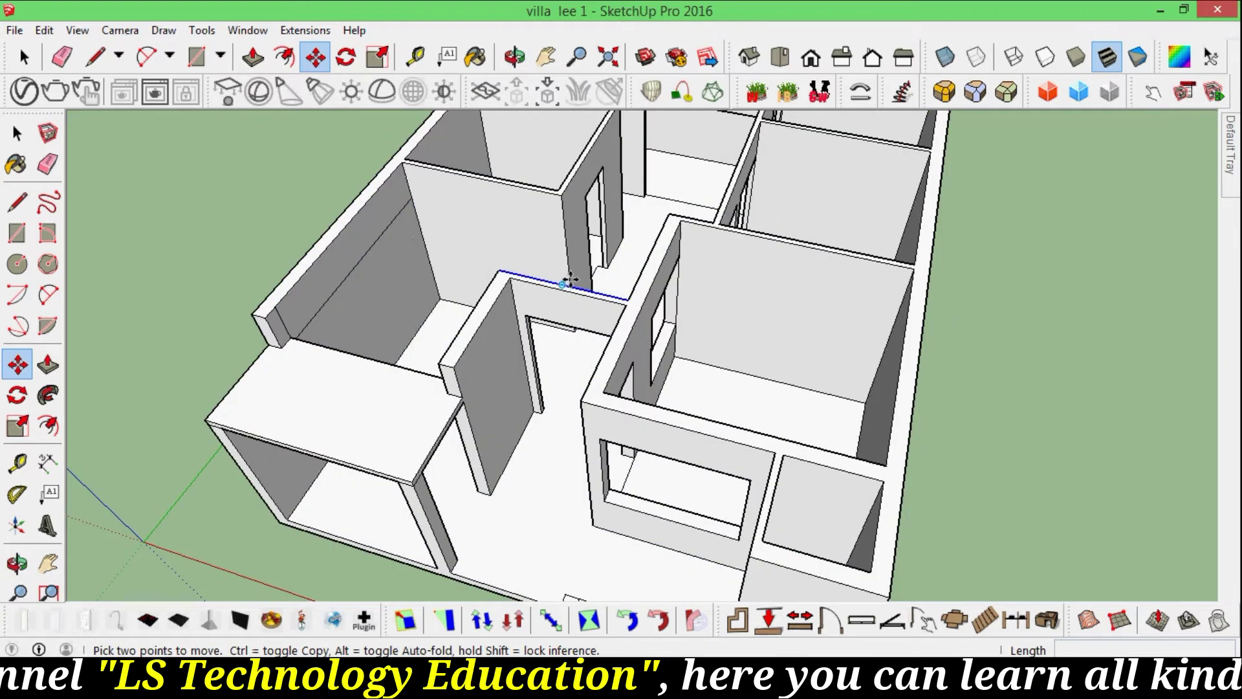
scroll(477, 305, up, 3)
scroll(485, 256, up, 3)
middle_drag(486, 255, 502, 304)
scroll(501, 304, down, 2)
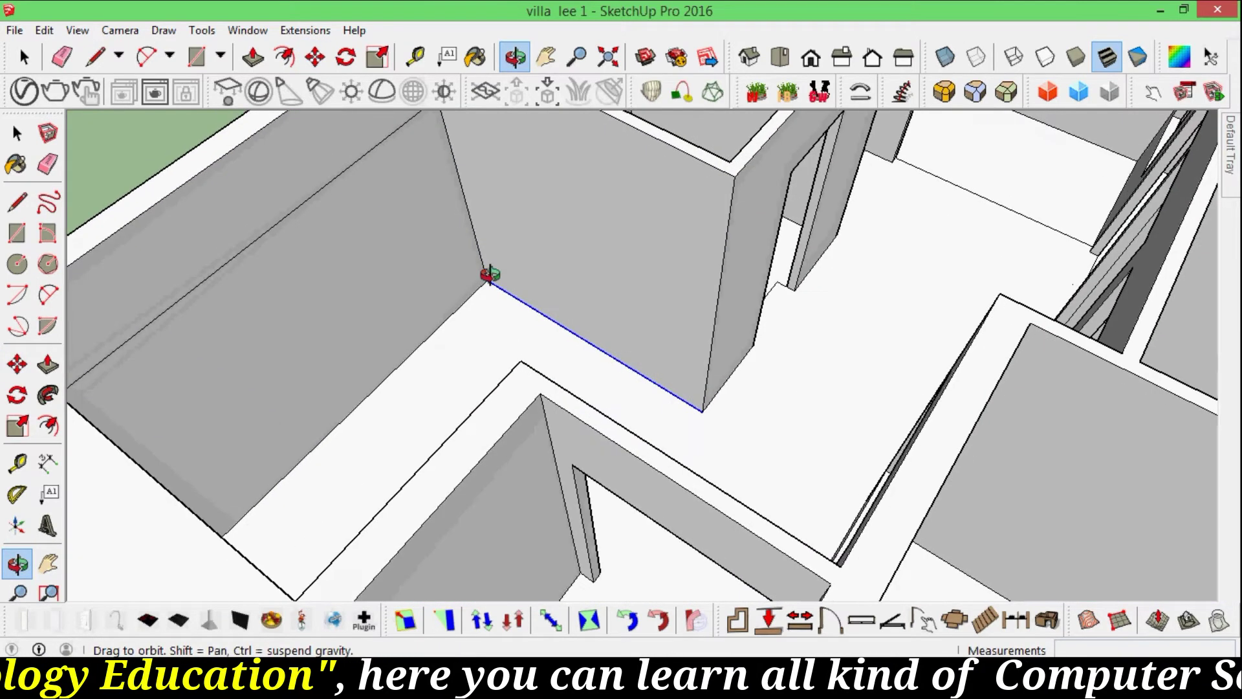
scroll(397, 278, down, 3)
mouse_move(397, 278)
middle_down()
mouse_move(421, 321)
mouse_move(557, 326)
mouse_move(435, 285)
mouse_move(431, 259)
mouse_move(541, 231)
mouse_move(418, 257)
mouse_move(436, 261)
middle_up()
scroll(551, 325, down, 2)
key(m)
scroll(453, 285, down, 3)
scroll(500, 288, up, 2)
scroll(494, 297, up, 3)
scroll(443, 244, down, 3)
scroll(477, 230, down, 2)
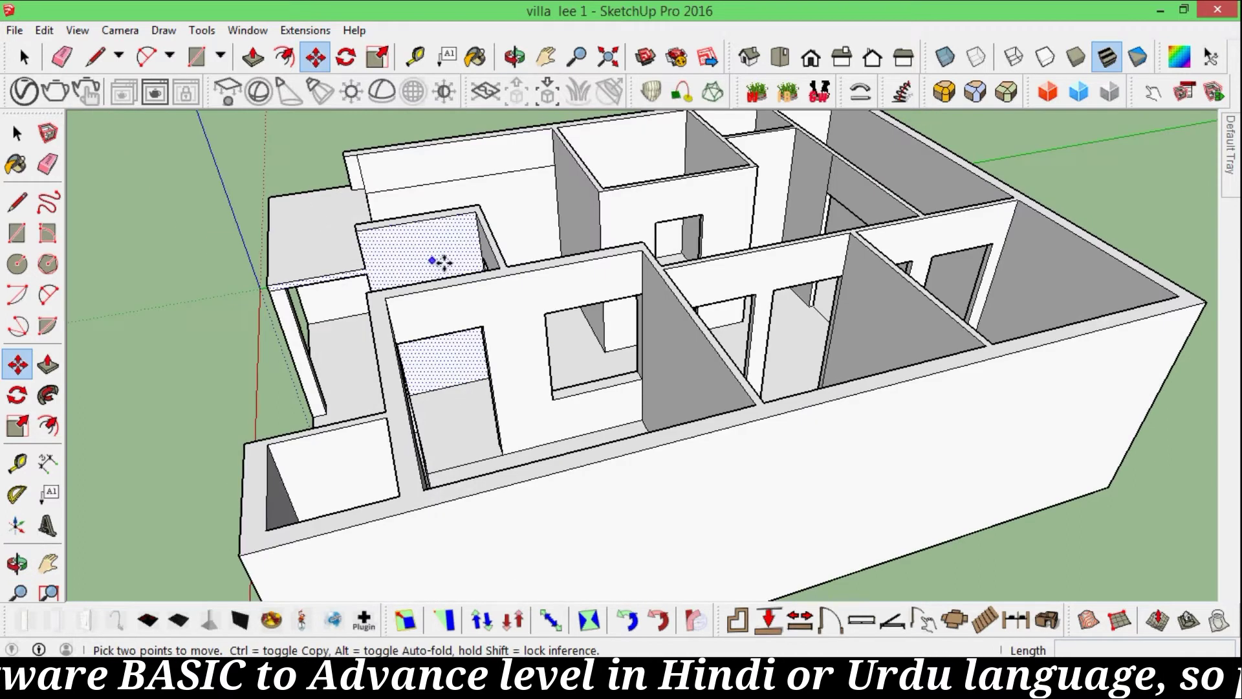
key(space)
scroll(1038, 165, down, 3)
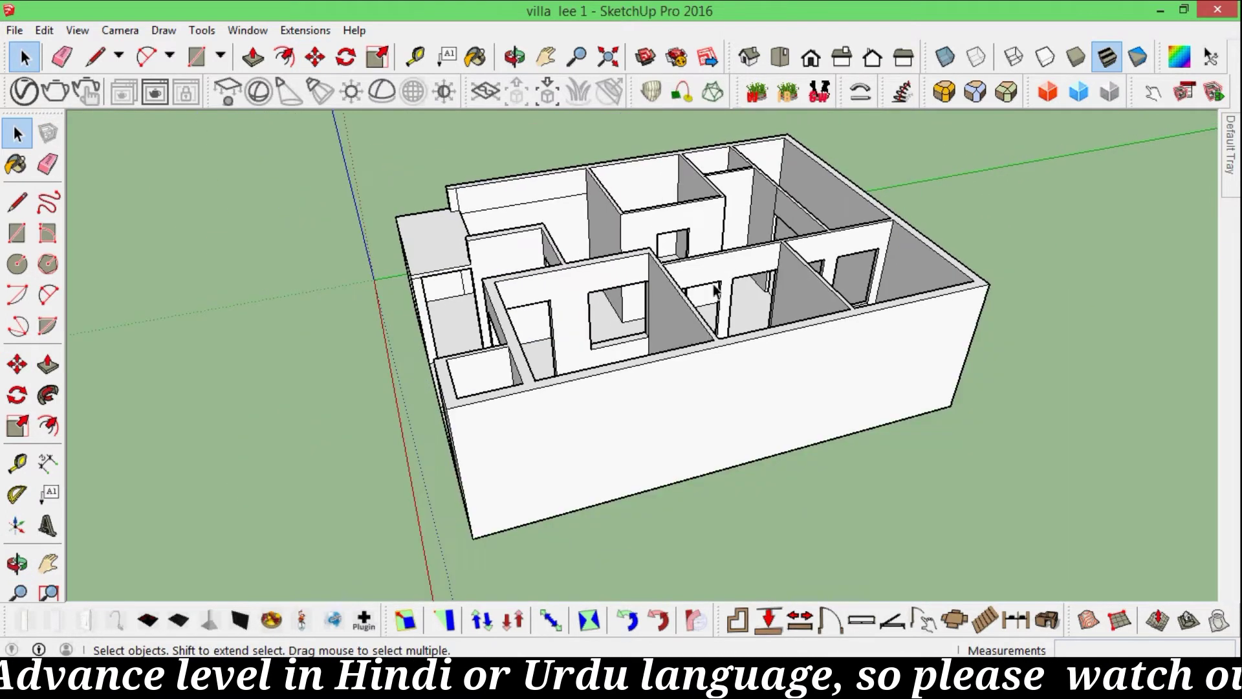
middle_drag(1038, 166, 702, 296)
scroll(787, 269, up, 3)
scroll(825, 269, up, 3)
scroll(825, 268, down, 3)
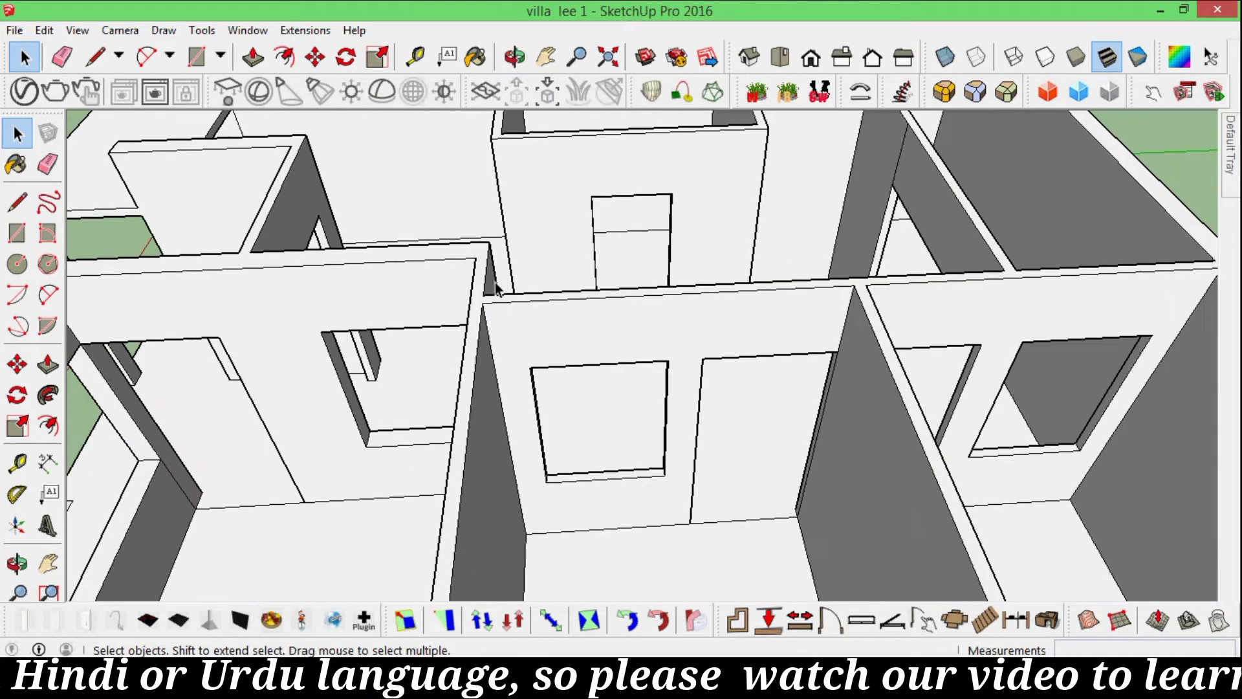
scroll(605, 297, down, 3)
mouse_move(605, 297)
middle_down()
mouse_move(558, 273)
mouse_move(541, 354)
middle_up()
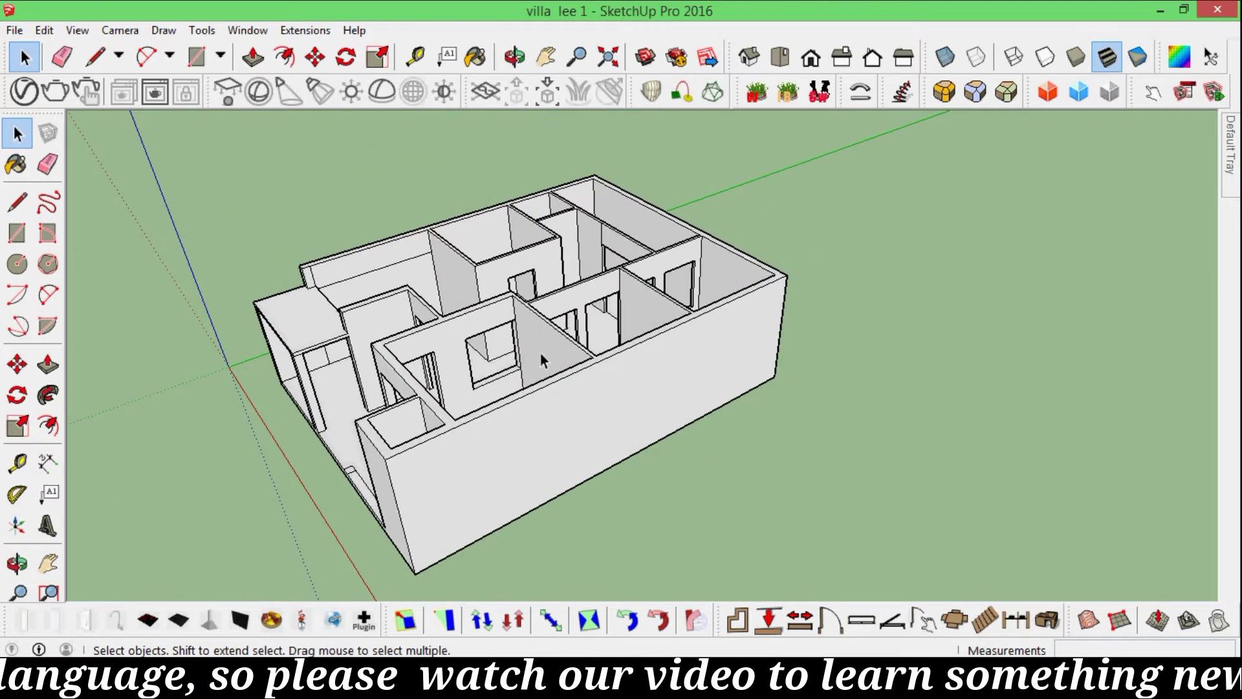
mouse_move(409, 475)
middle_down()
mouse_move(464, 435)
mouse_move(452, 361)
mouse_move(660, 338)
middle_up()
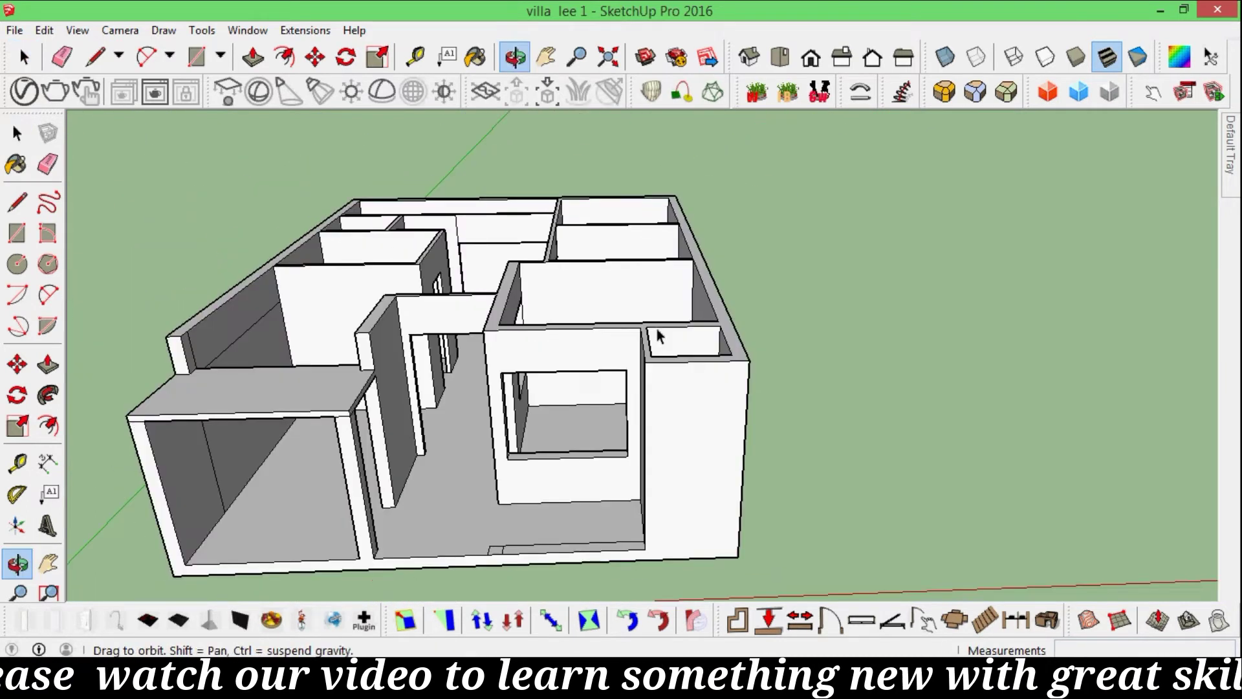
scroll(420, 314, up, 3)
middle_drag(420, 311, 444, 328)
scroll(444, 328, up, 3)
scroll(479, 266, up, 2)
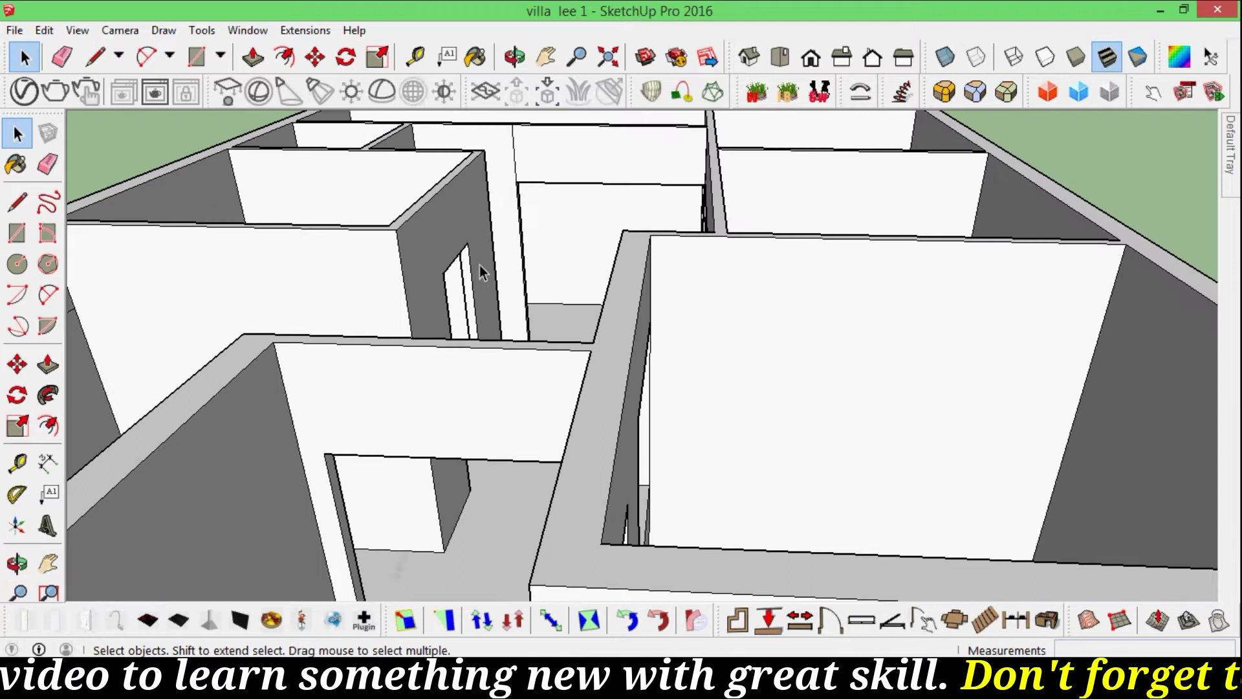
scroll(480, 265, down, 3)
scroll(445, 270, down, 2)
mouse_move(444, 270)
middle_down()
mouse_move(554, 327)
mouse_move(470, 284)
middle_up()
scroll(479, 268, up, 2)
mouse_move(593, 270)
middle_down()
mouse_move(579, 288)
mouse_move(522, 286)
mouse_move(580, 207)
mouse_move(541, 123)
middle_up()
scroll(575, 269, up, 3)
scroll(569, 233, down, 3)
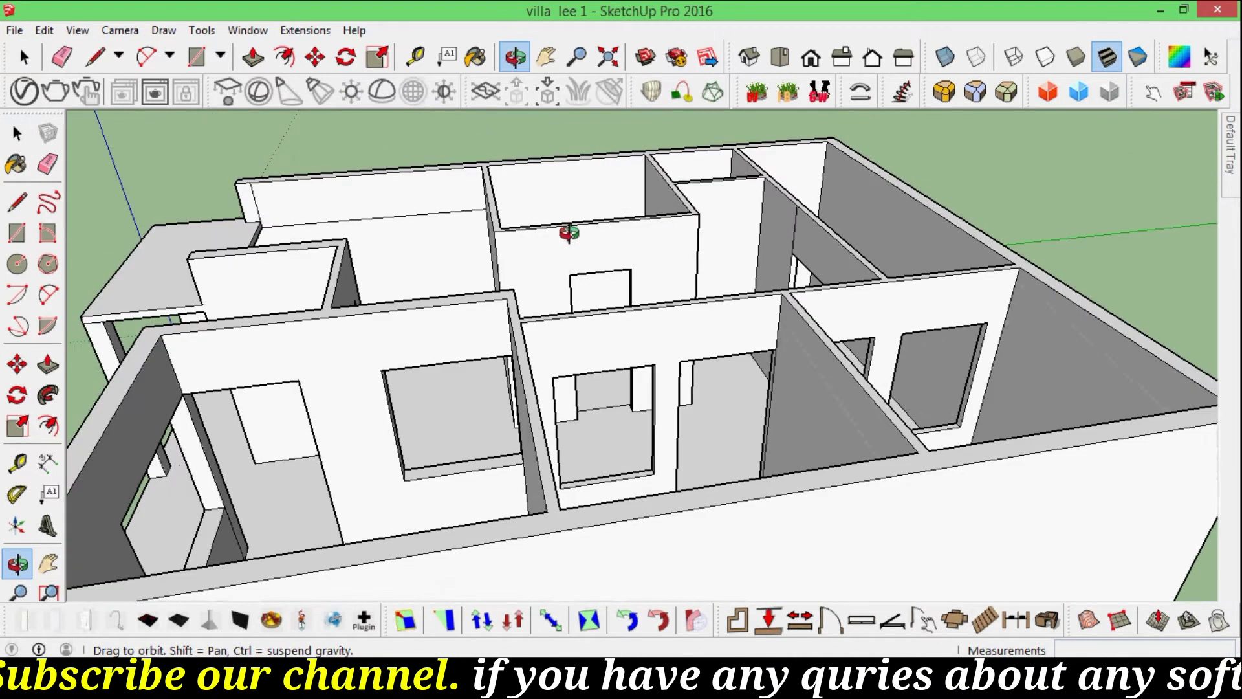
scroll(569, 219, up, 1)
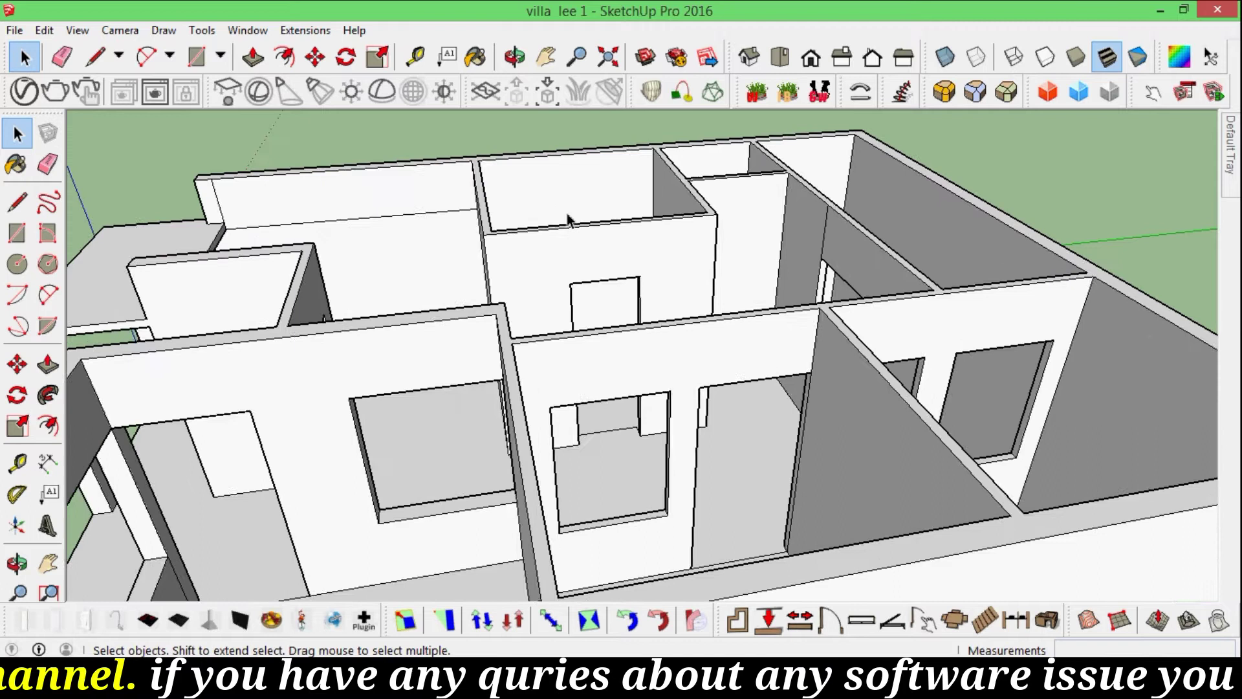
scroll(569, 218, up, 1)
scroll(618, 257, down, 1)
scroll(647, 233, down, 2)
mouse_move(647, 233)
middle_down()
mouse_move(727, 269)
mouse_move(807, 284)
mouse_move(870, 270)
mouse_move(807, 273)
middle_up()
scroll(752, 250, down, 2)
scroll(870, 270, up, 2)
scroll(807, 274, down, 1)
scroll(809, 277, down, 1)
scroll(744, 299, down, 3)
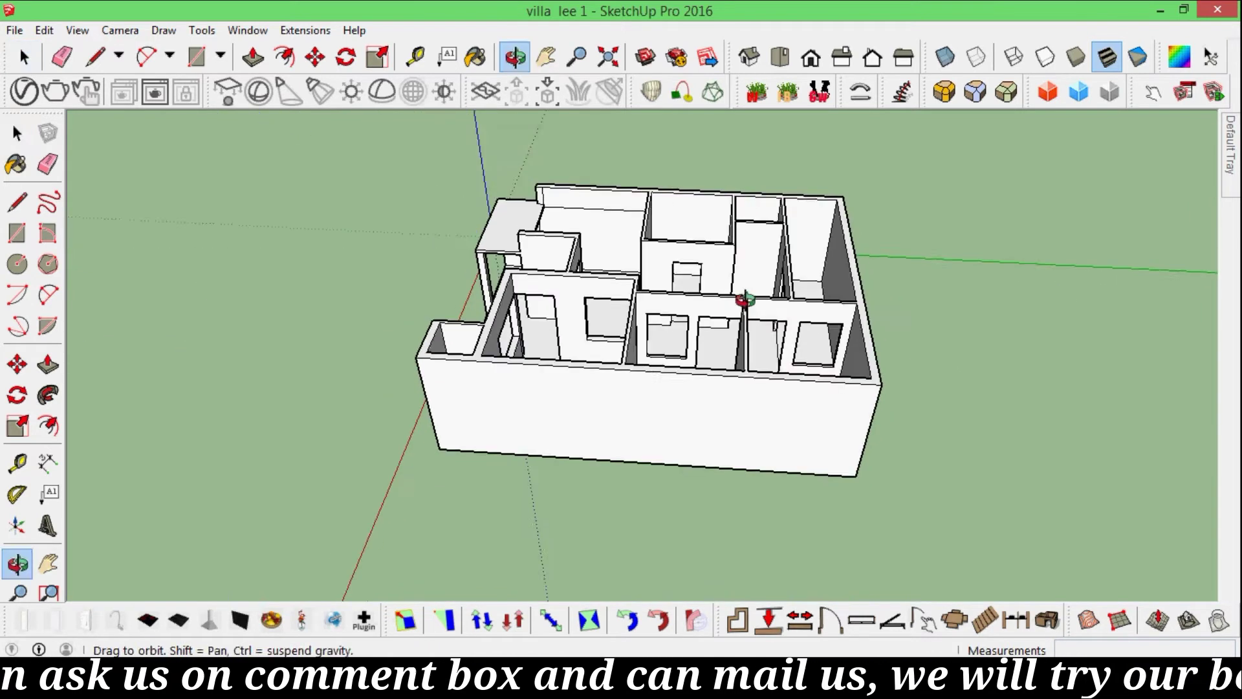
scroll(744, 299, up, 2)
scroll(828, 317, up, 3)
mouse_move(829, 318)
middle_down()
mouse_move(631, 323)
mouse_move(755, 336)
mouse_move(729, 313)
mouse_move(818, 356)
mouse_move(674, 352)
mouse_move(596, 408)
mouse_move(803, 356)
mouse_move(762, 352)
mouse_move(807, 309)
middle_up()
scroll(631, 323, down, 3)
scroll(755, 336, up, 4)
scroll(716, 365, down, 3)
scroll(783, 326, up, 3)
scroll(596, 407, up, 3)
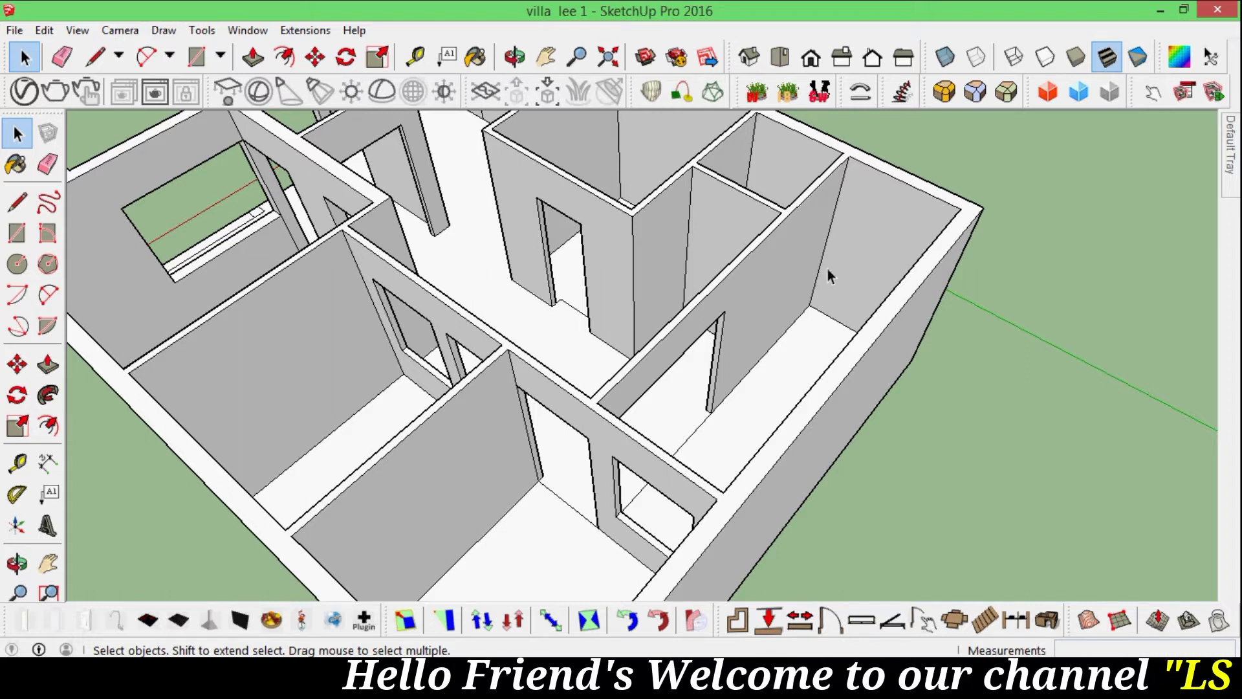
scroll(833, 266, down, 5)
mouse_move(833, 267)
middle_down()
mouse_move(813, 281)
mouse_move(410, 277)
mouse_move(735, 330)
middle_up()
scroll(734, 330, up, 3)
scroll(786, 330, up, 3)
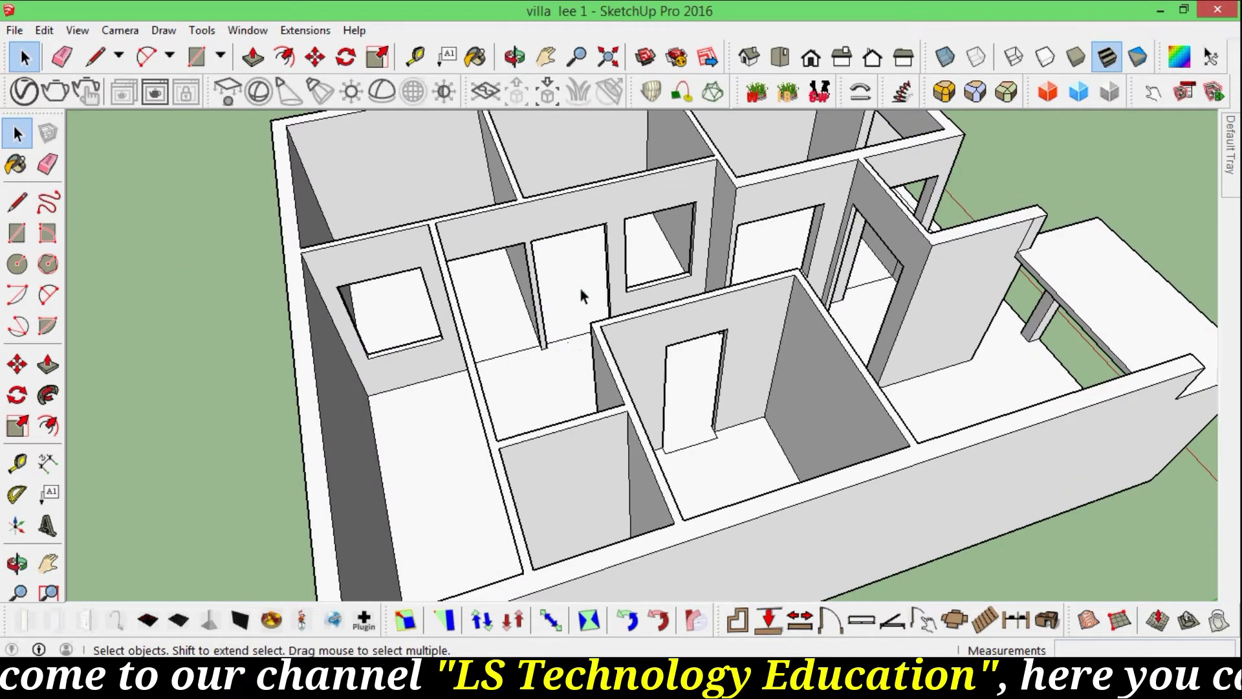
scroll(581, 295, down, 5)
mouse_move(652, 352)
middle_down()
mouse_move(424, 324)
mouse_move(979, 352)
mouse_move(856, 345)
mouse_move(757, 285)
mouse_move(837, 332)
mouse_move(762, 344)
mouse_move(760, 330)
mouse_move(666, 280)
middle_up()
scroll(856, 345, down, 3)
scroll(795, 311, up, 2)
mouse_move(583, 264)
middle_down()
mouse_move(713, 312)
mouse_move(492, 337)
mouse_move(650, 308)
mouse_move(544, 361)
mouse_move(658, 343)
mouse_move(757, 391)
mouse_move(644, 383)
middle_up()
scroll(757, 391, up, 3)
scroll(563, 327, up, 3)
mouse_move(563, 328)
middle_down()
mouse_move(516, 300)
mouse_move(534, 328)
middle_up()
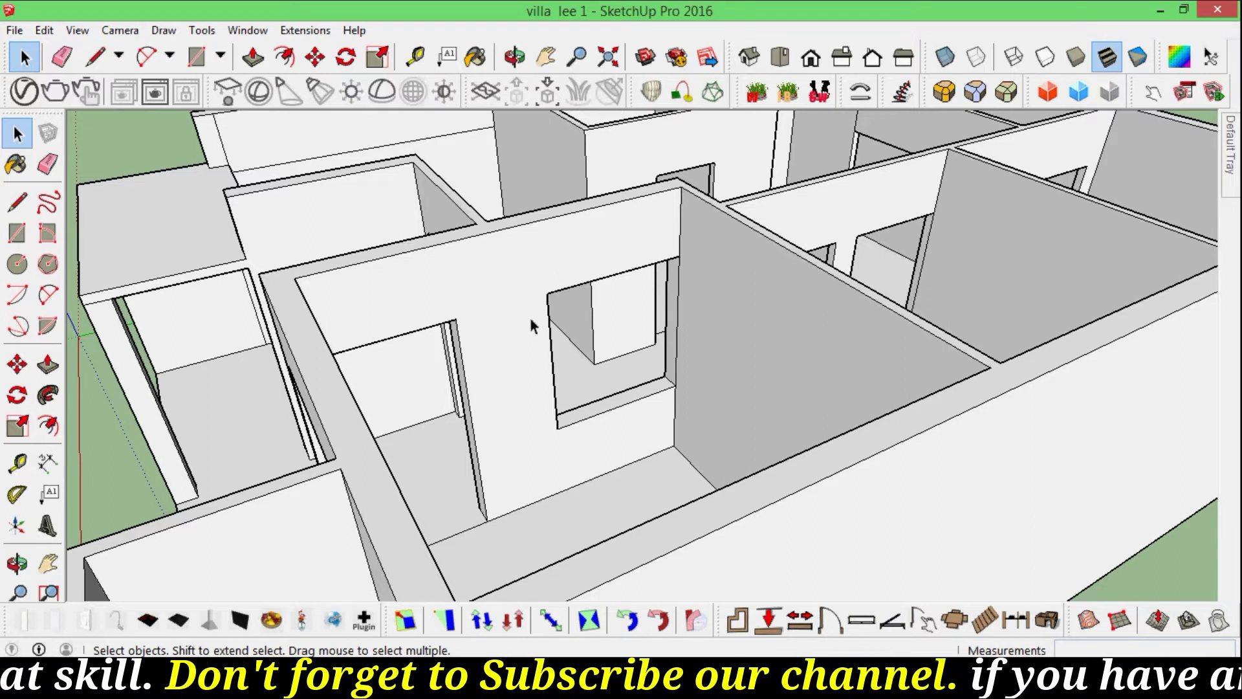
mouse_move(532, 325)
middle_down()
mouse_move(518, 296)
mouse_move(485, 310)
mouse_move(439, 303)
mouse_move(493, 322)
mouse_move(757, 343)
mouse_move(634, 347)
mouse_move(809, 336)
mouse_move(702, 329)
mouse_move(785, 343)
middle_up()
scroll(460, 297, down, 3)
scroll(485, 308, down, 2)
scroll(485, 309, up, 3)
scroll(485, 308, down, 3)
scroll(621, 377, up, 2)
scroll(698, 329, up, 3)
scroll(702, 330, down, 3)
scroll(814, 283, up, 3)
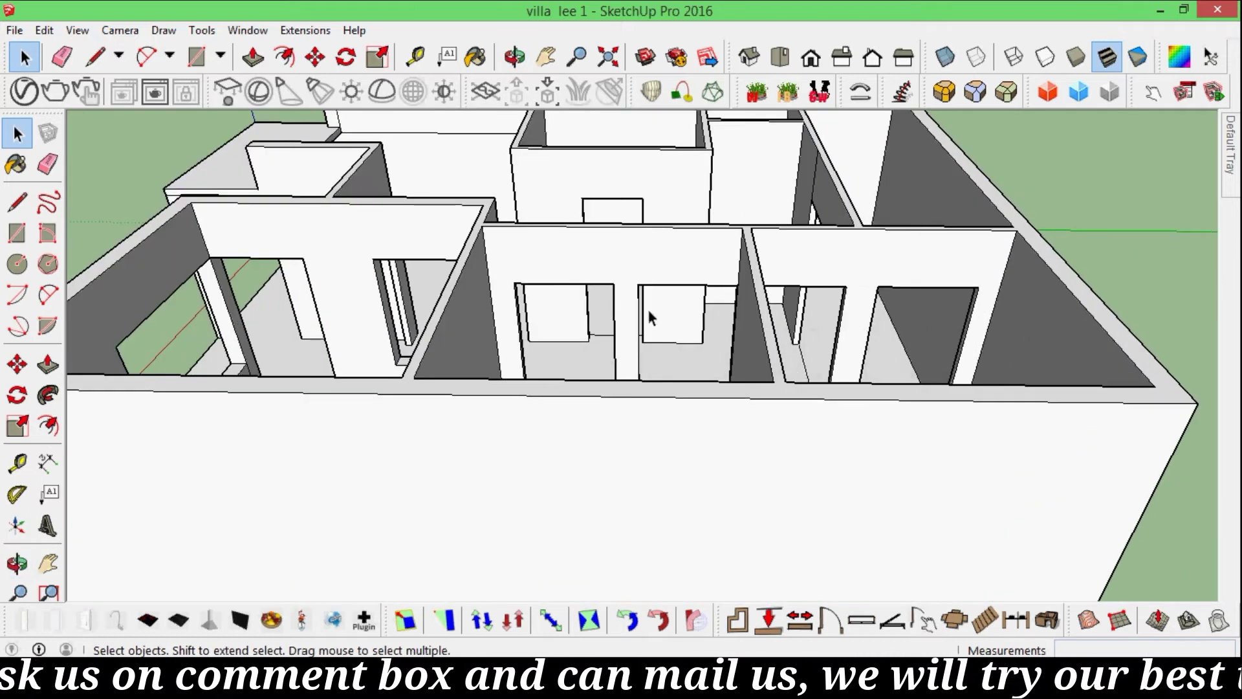
scroll(649, 318, up, 3)
middle_drag(649, 319, 628, 319)
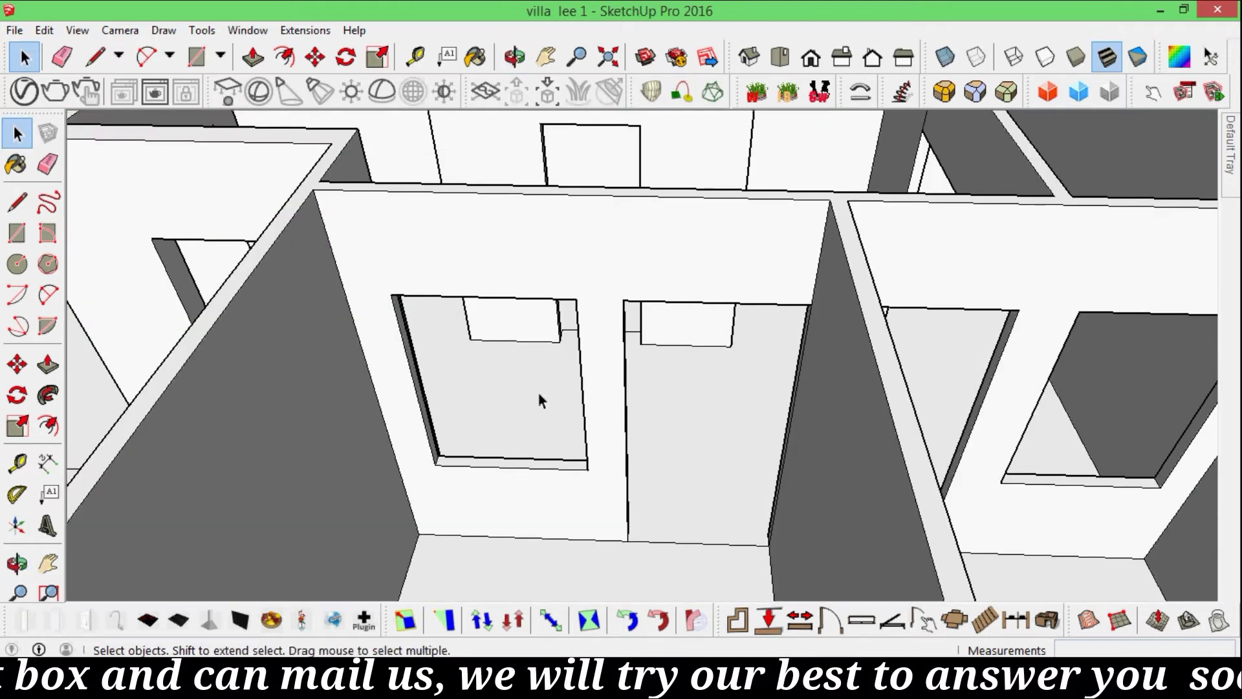
mouse_move(623, 390)
middle_down()
mouse_move(688, 377)
mouse_move(355, 328)
mouse_move(864, 341)
mouse_move(356, 355)
mouse_move(300, 344)
mouse_move(361, 333)
mouse_move(674, 347)
mouse_move(673, 332)
mouse_move(671, 421)
mouse_move(596, 327)
middle_up()
key(space)
scroll(361, 335, down, 5)
Orbit and zoom around the walled villa from low close angles to higher overviews
scroll(615, 340, down, 5)
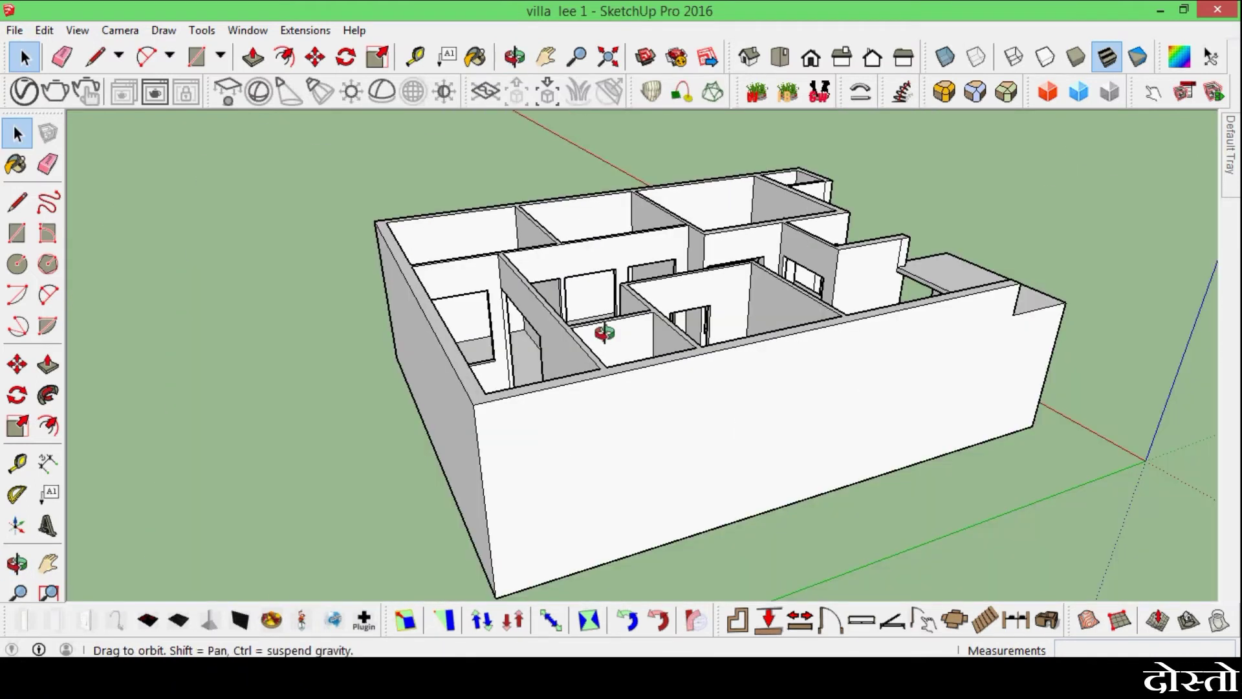
scroll(665, 395, up, 2)
scroll(665, 394, up, 2)
scroll(654, 386, up, 2)
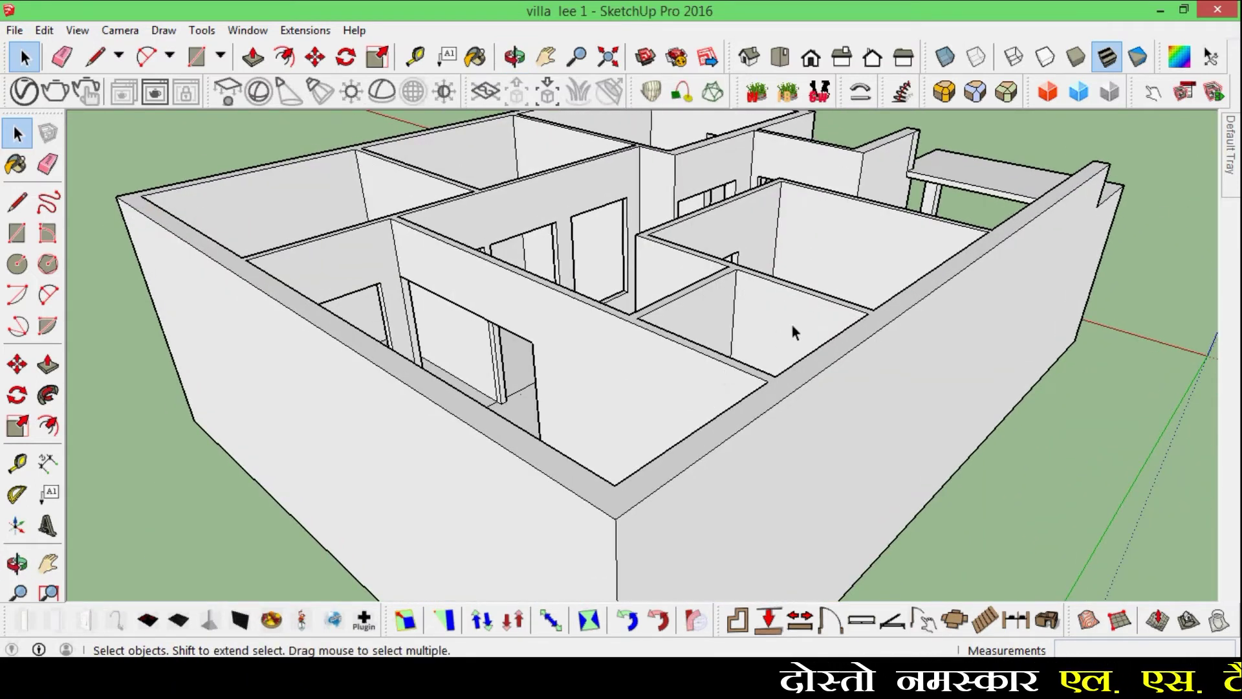
scroll(793, 328, up, 2)
middle_drag(793, 328, 574, 355)
scroll(574, 355, down, 3)
scroll(802, 411, down, 3)
mouse_move(802, 411)
middle_down()
mouse_move(554, 386)
mouse_move(517, 394)
mouse_move(660, 394)
middle_up()
scroll(517, 395, up, 1)
scroll(632, 344, down, 2)
middle_drag(633, 343, 643, 355)
scroll(704, 425, down, 2)
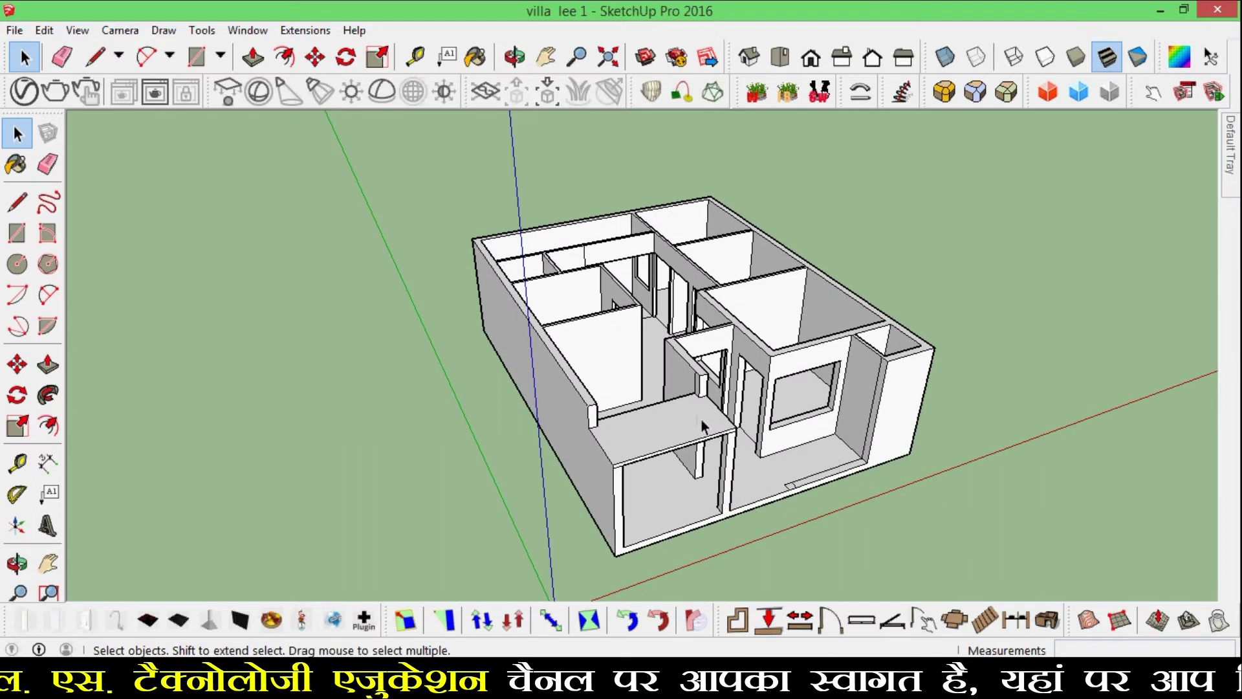
scroll(703, 425, up, 1)
mouse_move(705, 413)
middle_down()
mouse_move(591, 388)
mouse_move(754, 438)
mouse_move(754, 464)
mouse_move(810, 463)
middle_up()
scroll(755, 439, down, 2)
scroll(747, 474, up, 1)
scroll(747, 474, up, 2)
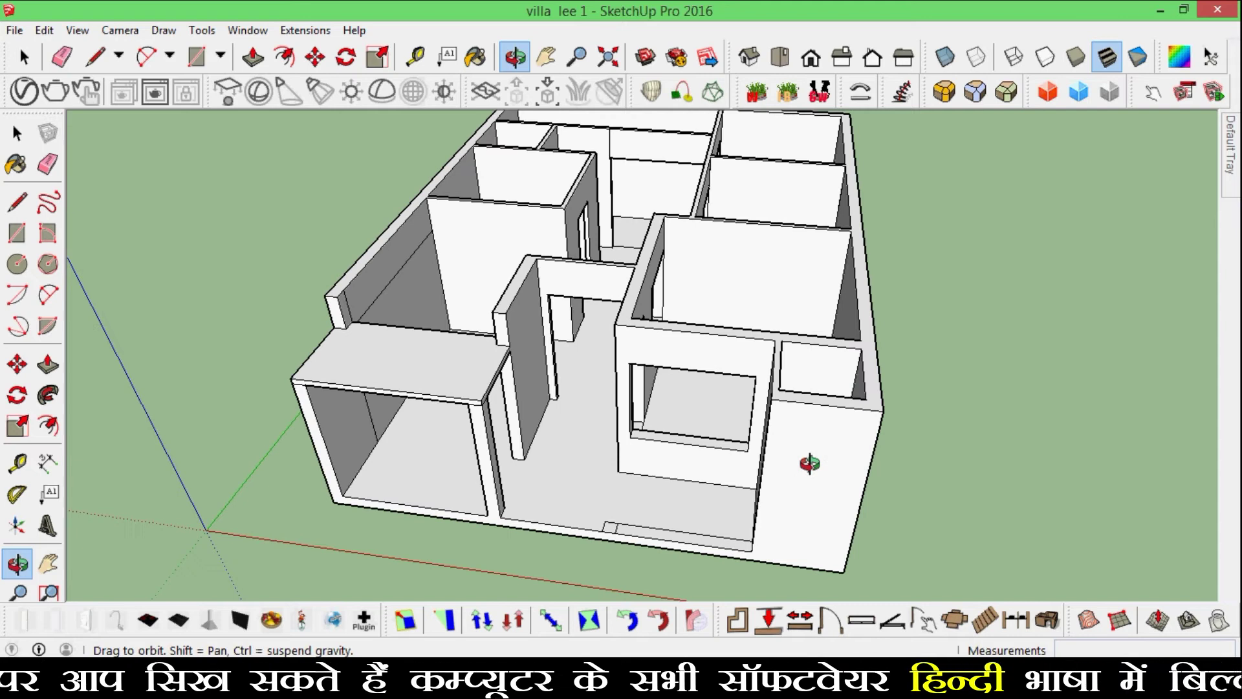
Orbit over the floor plan to view the interior walls from several angles
mouse_move(810, 463)
middle_down()
mouse_move(677, 466)
mouse_move(600, 429)
middle_up()
scroll(596, 420, down, 1)
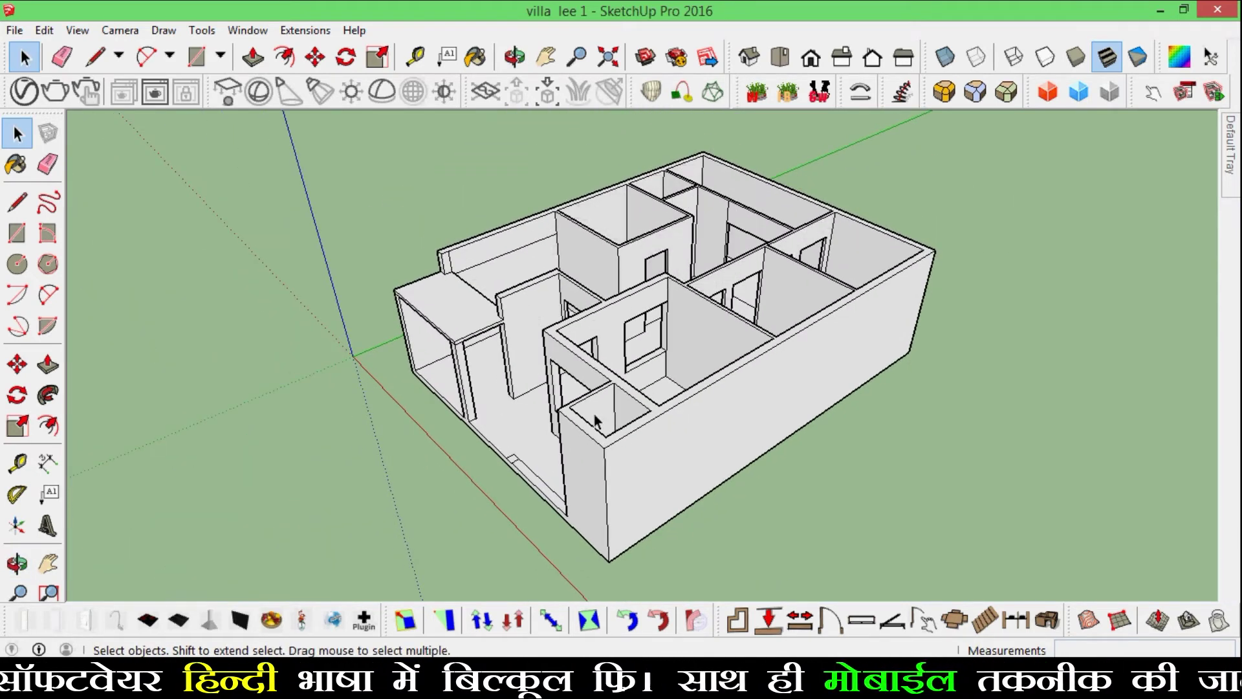
scroll(628, 429, up, 1)
mouse_move(616, 444)
middle_down()
mouse_move(533, 367)
mouse_move(721, 429)
mouse_move(596, 425)
mouse_move(607, 434)
mouse_move(565, 449)
mouse_move(712, 227)
middle_up()
scroll(712, 228, up, 2)
mouse_move(779, 339)
middle_down()
mouse_move(654, 349)
mouse_move(655, 300)
mouse_move(643, 300)
mouse_move(641, 311)
mouse_move(855, 338)
mouse_move(707, 278)
mouse_move(716, 338)
mouse_move(554, 363)
mouse_move(824, 341)
mouse_move(702, 359)
middle_up()
scroll(639, 311, down, 3)
mouse_move(652, 298)
middle_down()
mouse_move(640, 333)
mouse_move(661, 438)
middle_up()
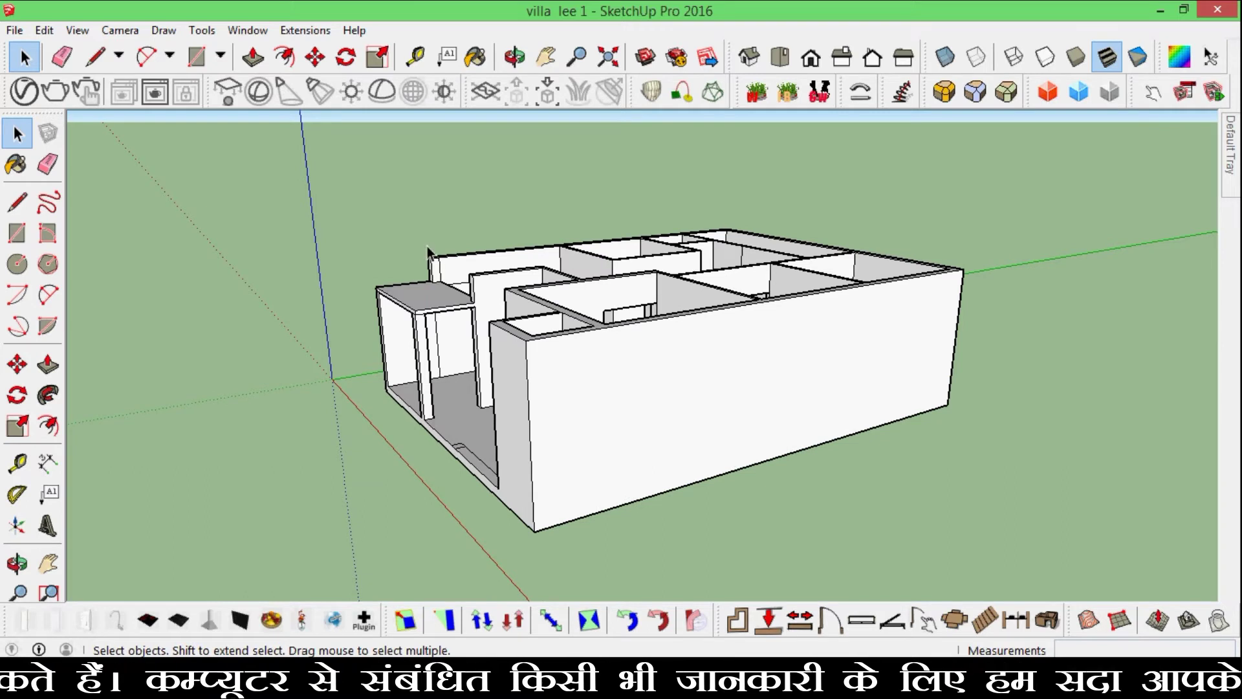
middle_drag(546, 262, 632, 410)
scroll(578, 391, up, 2)
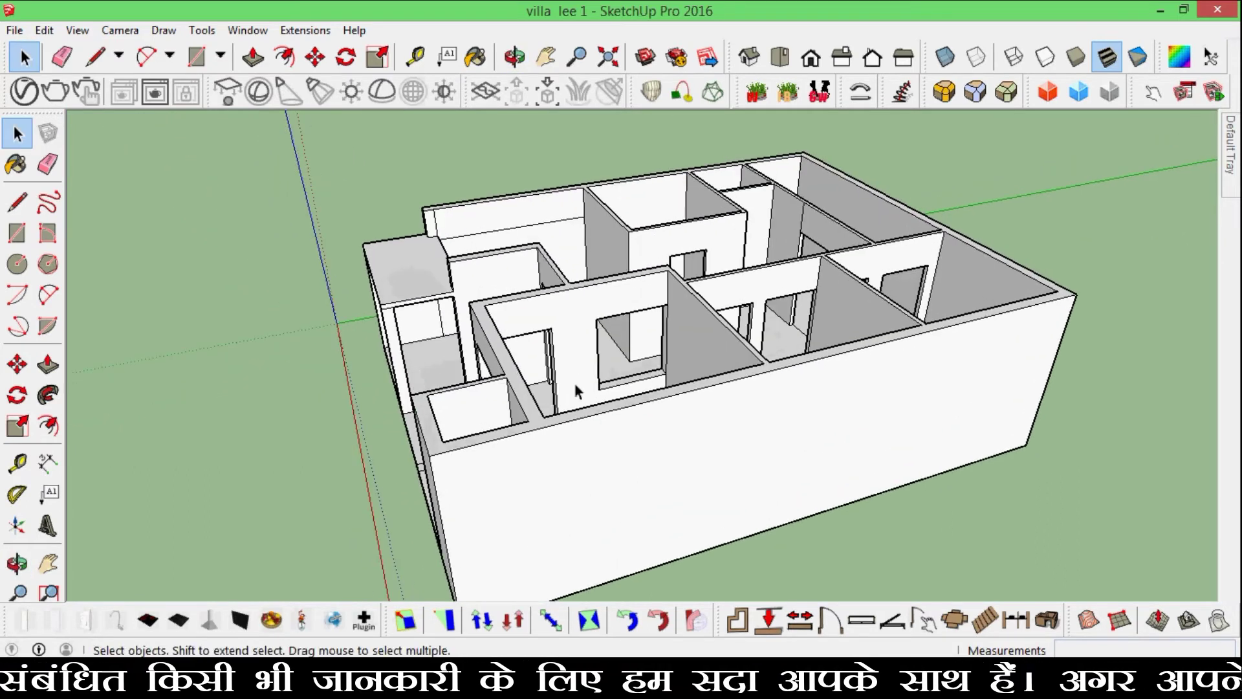
middle_drag(581, 319, 536, 289)
mouse_move(673, 291)
mouse_down()
mouse_move(665, 369)
mouse_move(932, 348)
mouse_move(660, 421)
mouse_move(599, 485)
mouse_move(769, 517)
mouse_up()
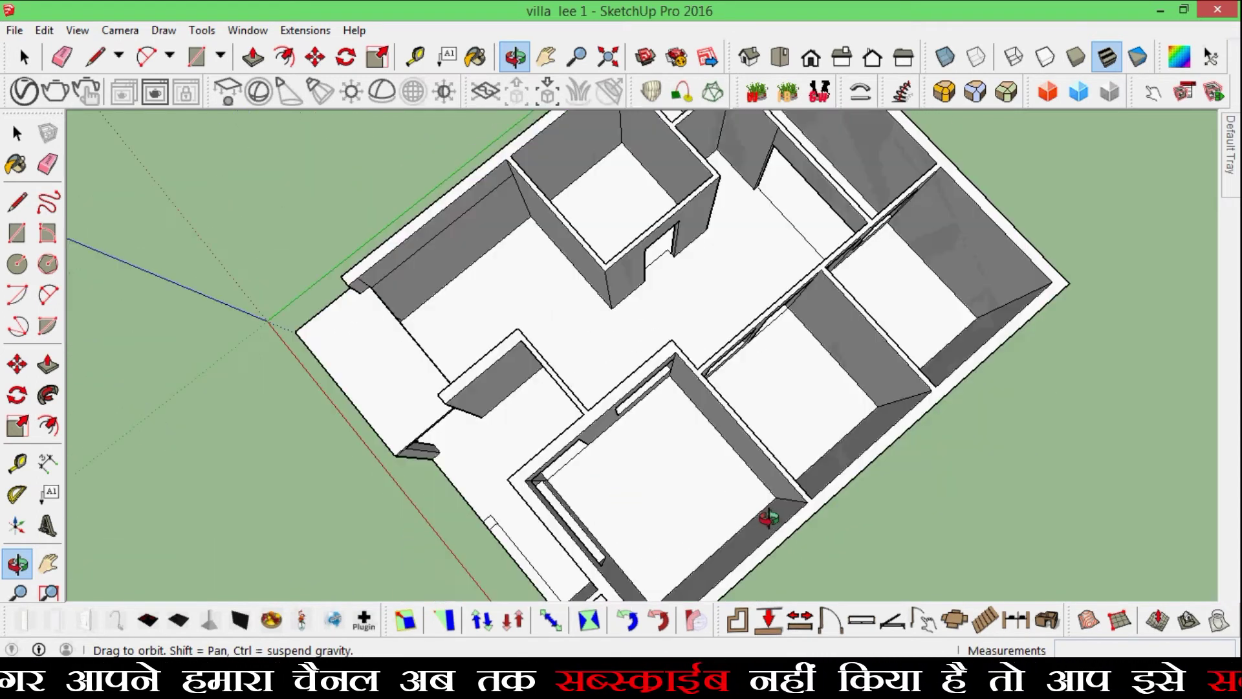
scroll(558, 282, up, 5)
mouse_move(557, 283)
mouse_down()
mouse_move(674, 264)
mouse_move(736, 13)
mouse_up()
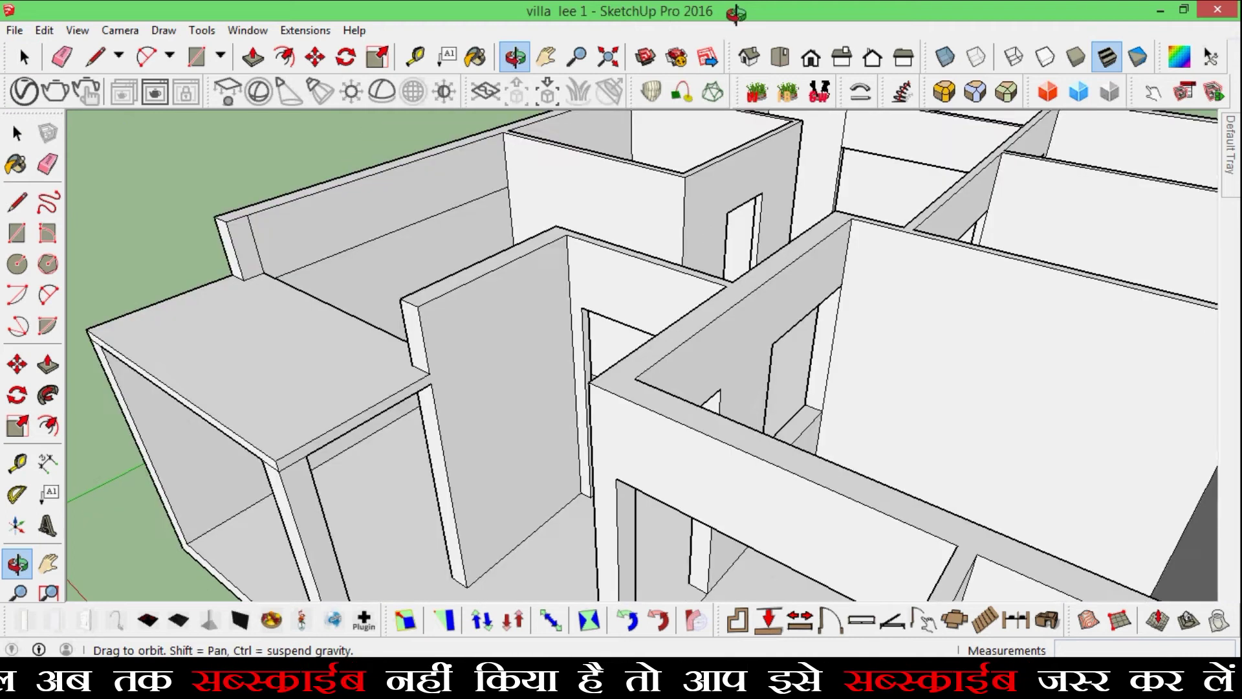
scroll(624, 275, down, 5)
mouse_move(624, 275)
mouse_down()
mouse_move(590, 278)
mouse_move(833, 181)
mouse_move(802, 214)
mouse_move(768, 155)
mouse_up()
Return to the Select tool and adjust the zoom on the villa
key(space)
scroll(515, 382, up, 4)
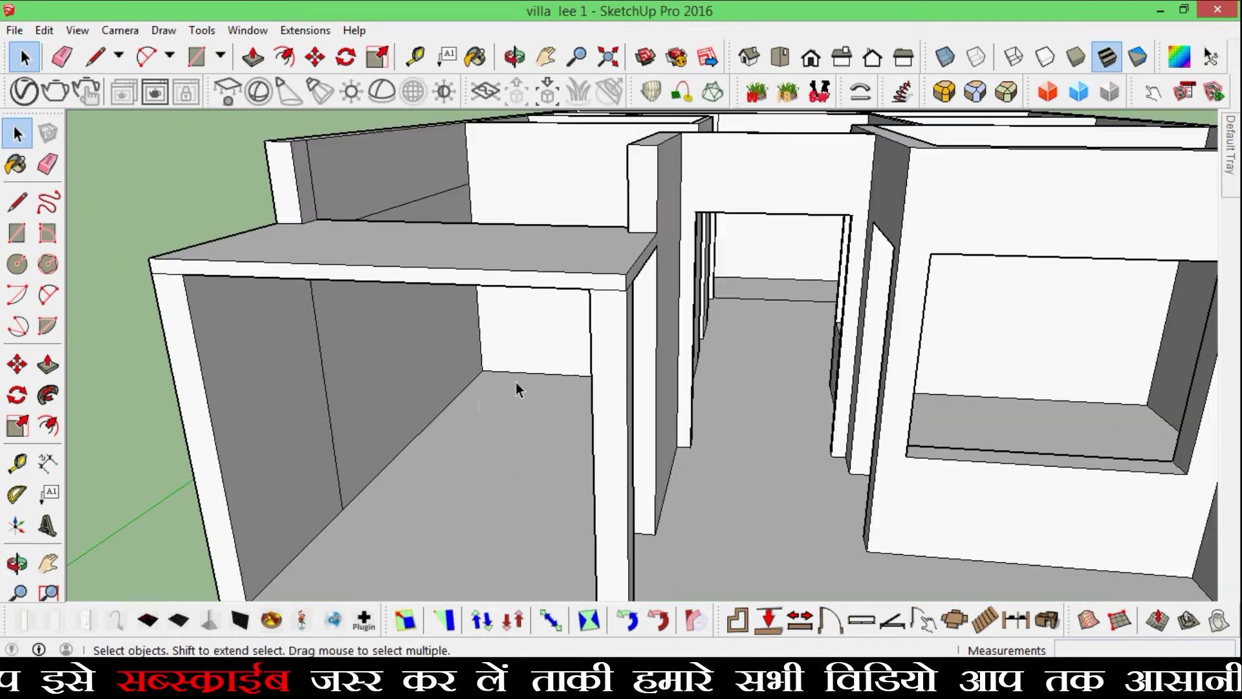
scroll(545, 353, down, 3)
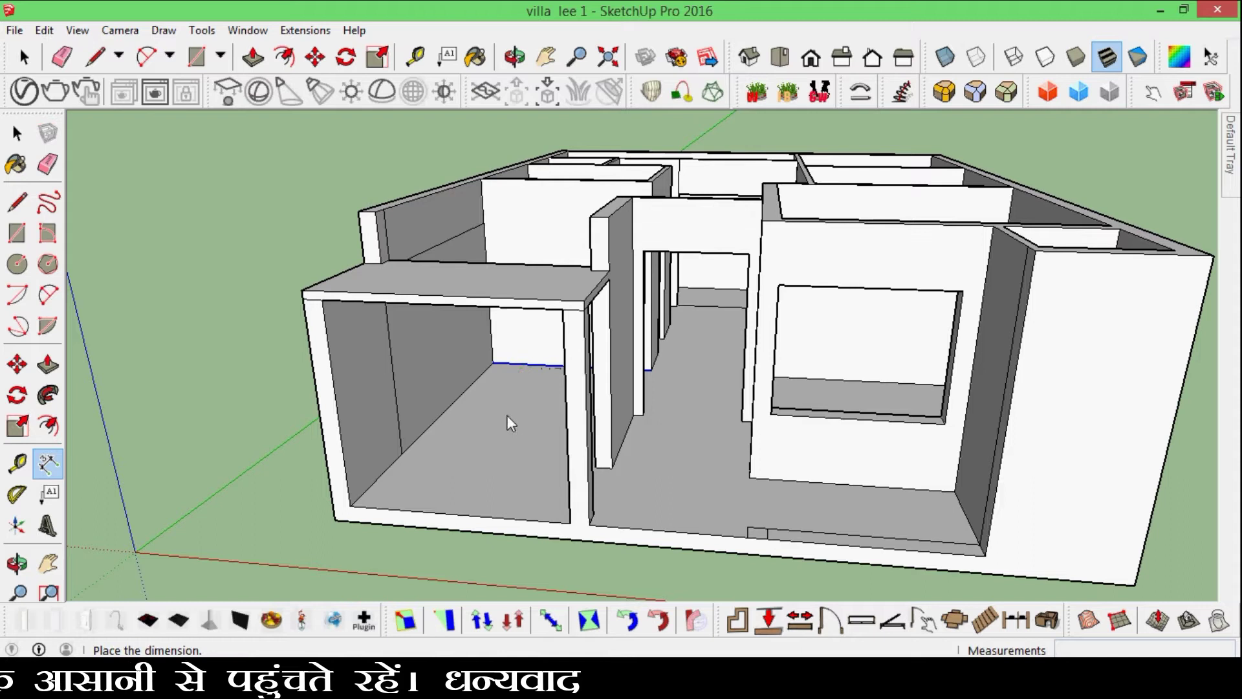
Place the 117.0000" floor dimension, then set units back to Architectural so it reads 9' 9"
click(479, 464)
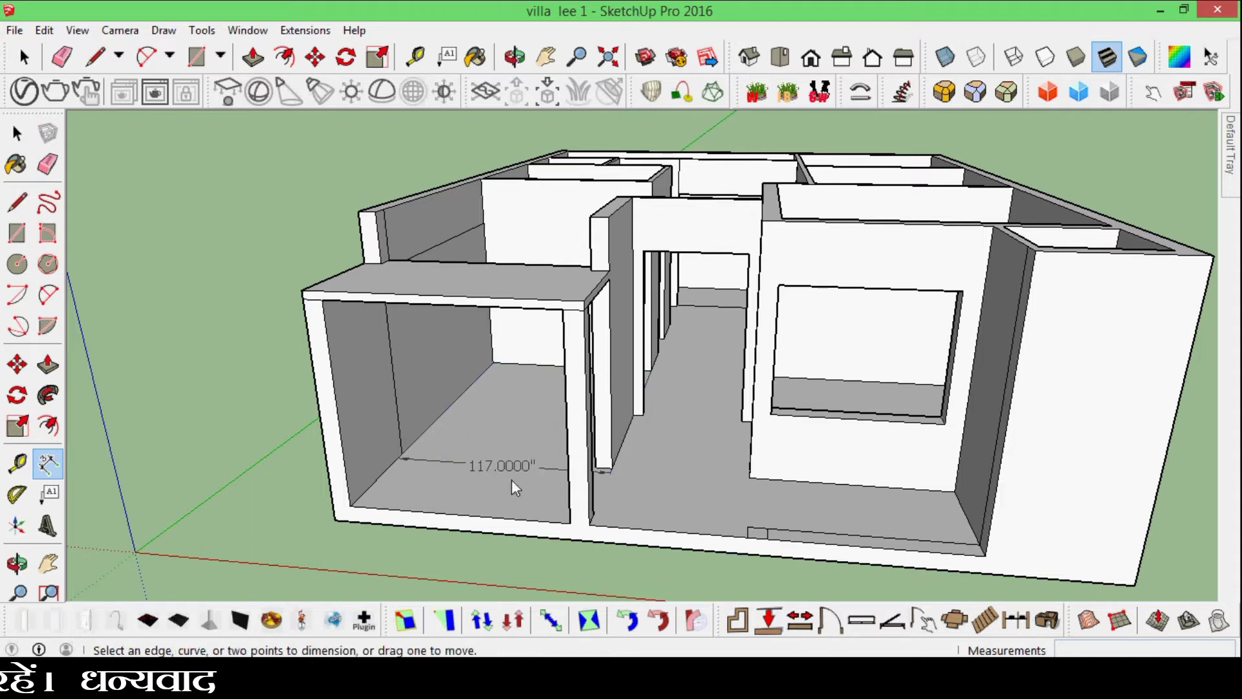
middle_drag(529, 388, 524, 387)
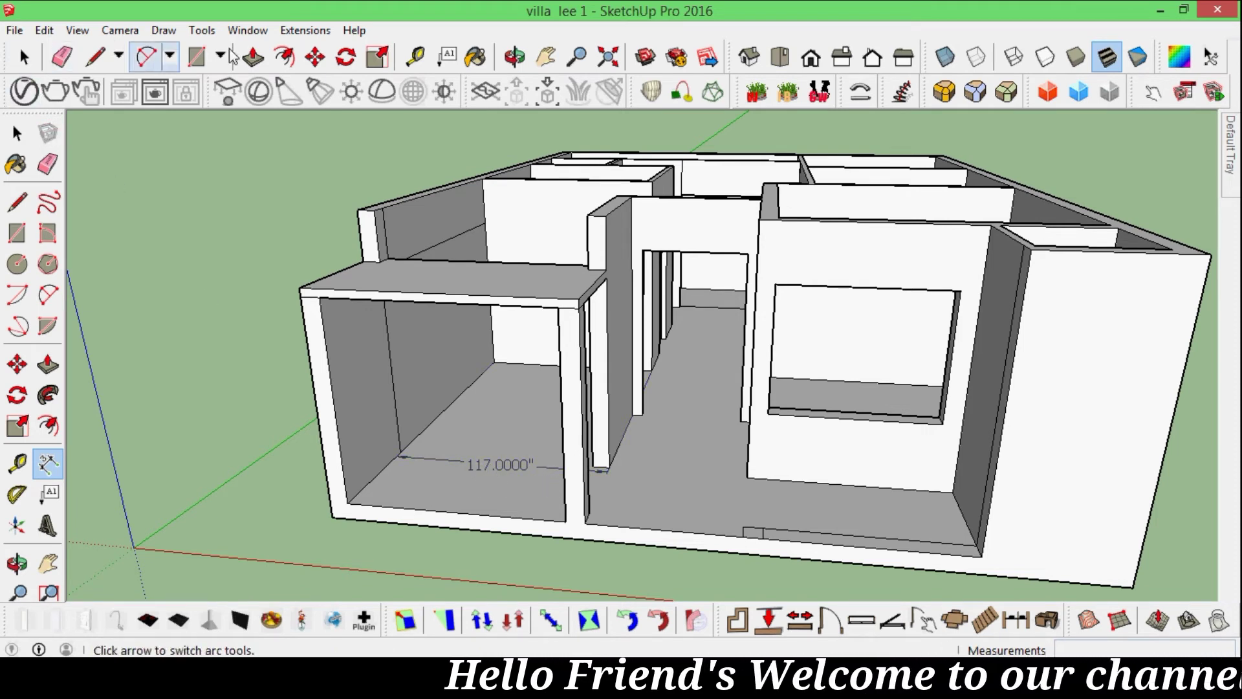
click(248, 30)
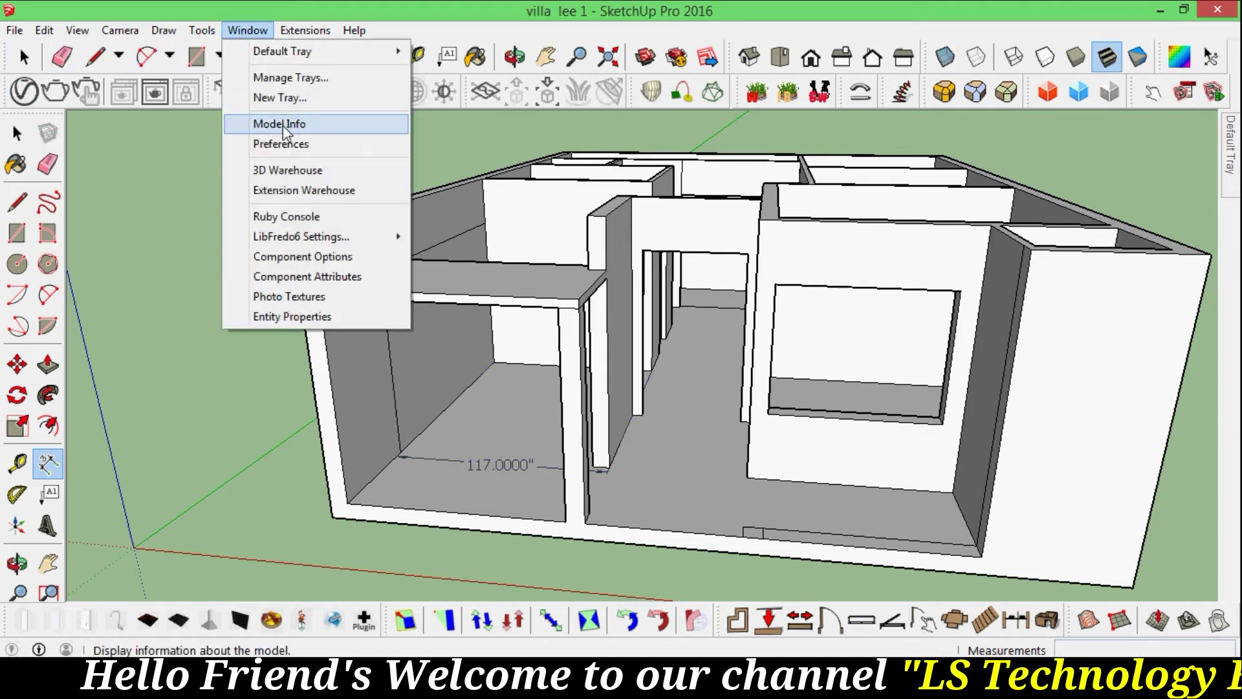
click(285, 127)
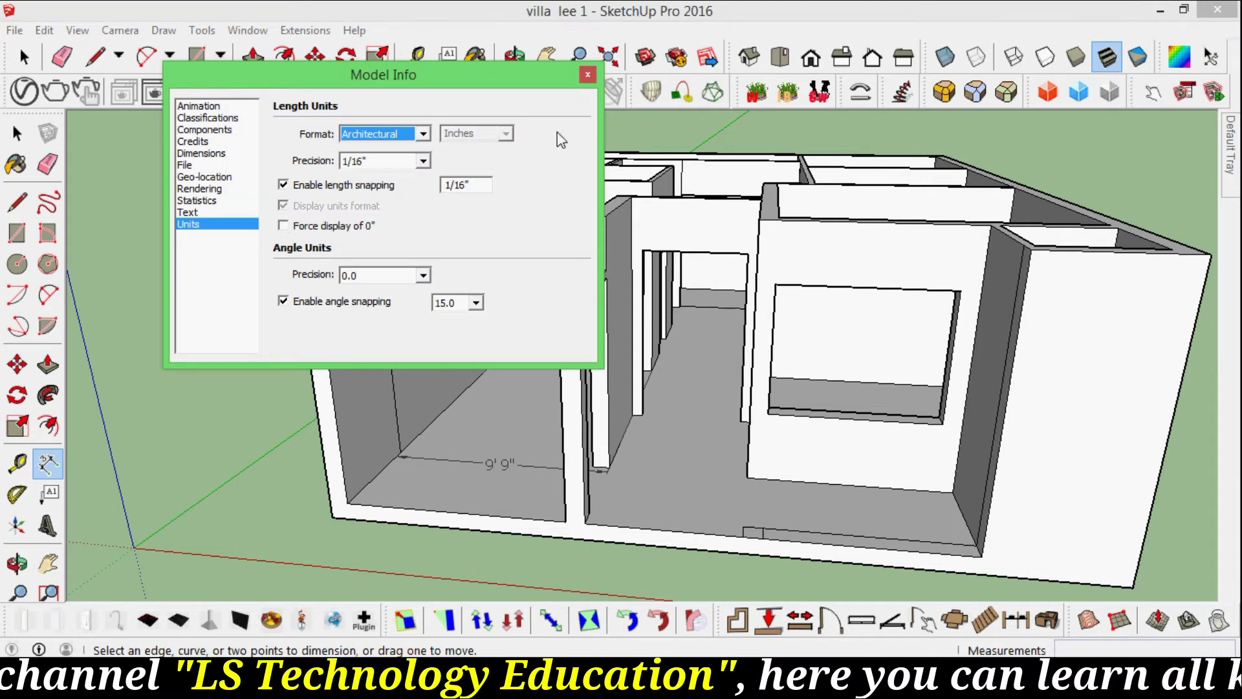
click(588, 75)
Orbit around the walled house to view it from another angle
mouse_move(512, 456)
middle_down()
mouse_move(647, 479)
mouse_move(560, 477)
middle_up()
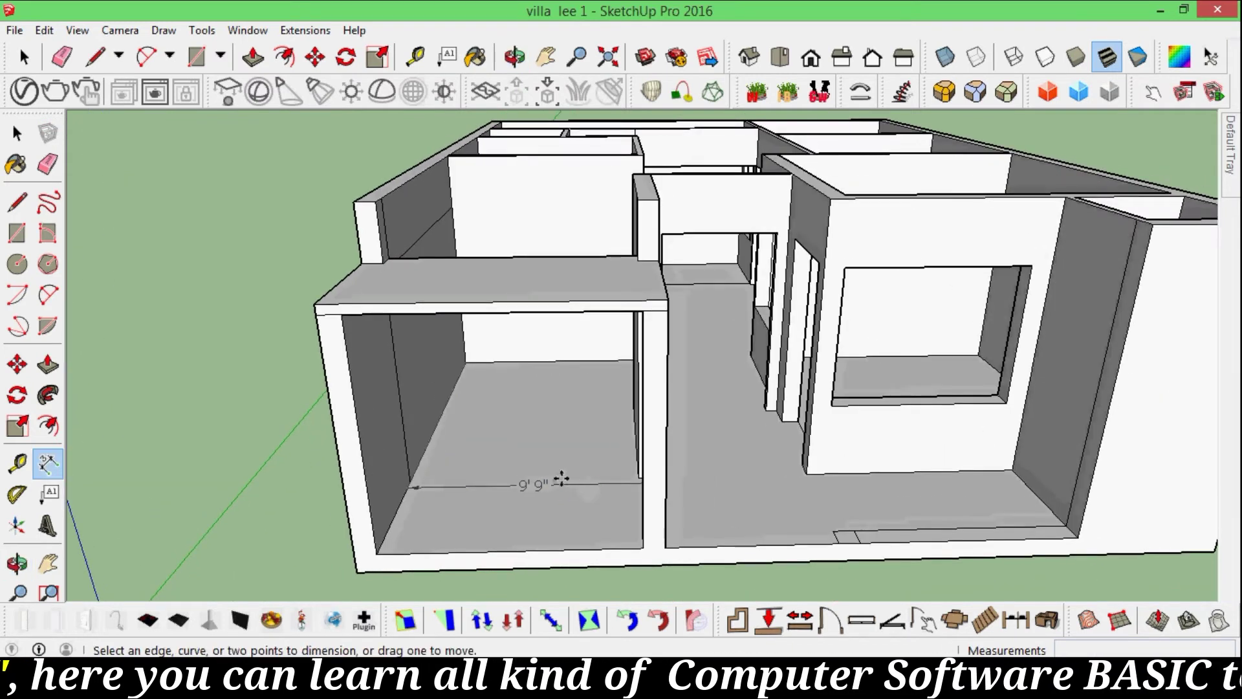
scroll(542, 400, down, 3)
mouse_move(652, 472)
middle_down()
mouse_move(486, 435)
mouse_move(526, 389)
mouse_move(563, 427)
mouse_move(544, 408)
mouse_move(532, 484)
middle_up()
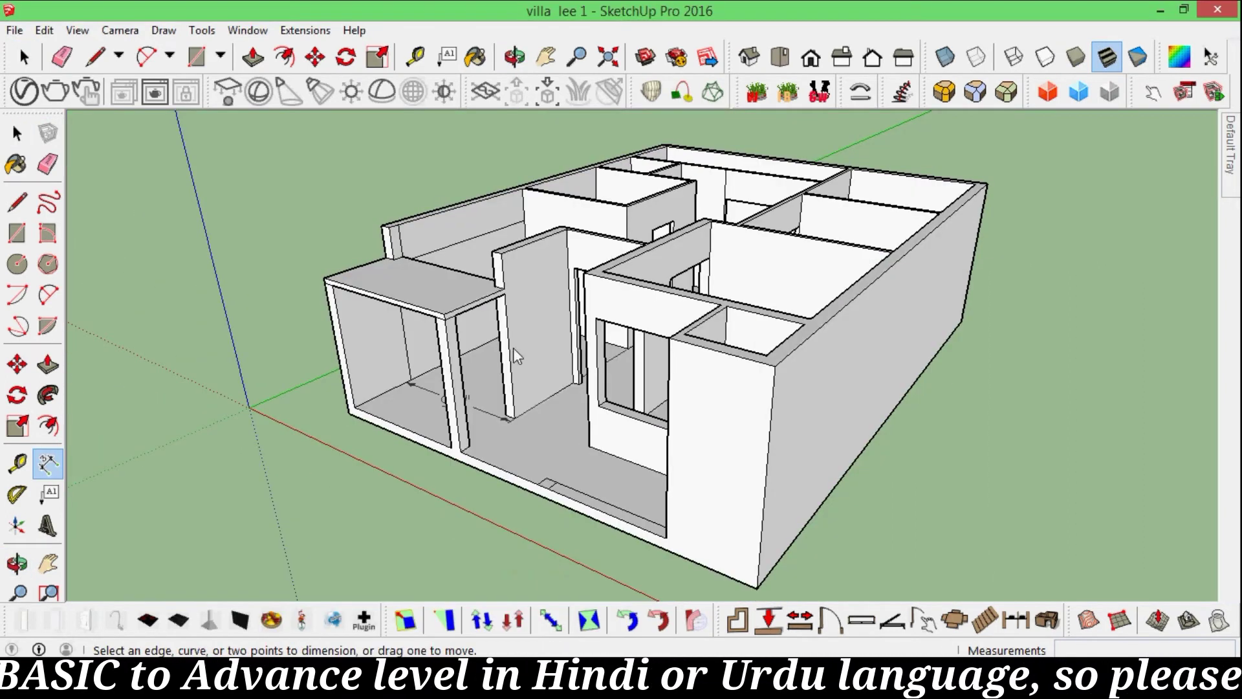
click(427, 603)
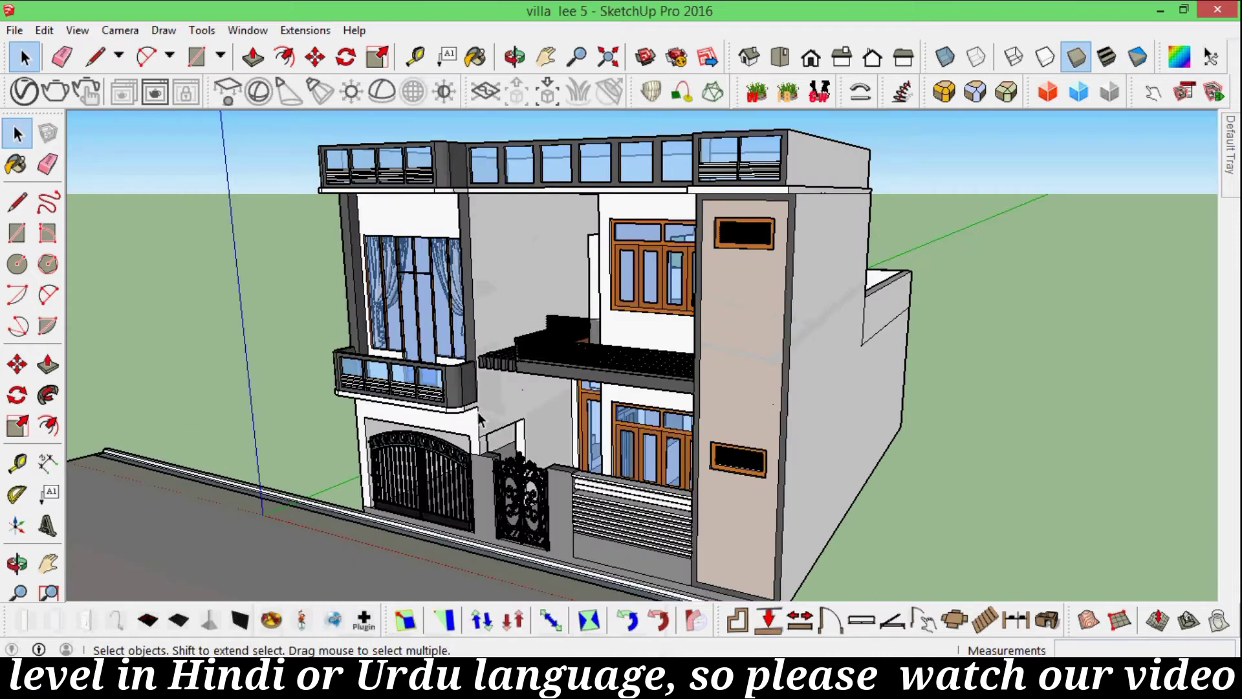
mouse_move(555, 333)
middle_down()
mouse_move(539, 387)
mouse_move(485, 409)
mouse_move(617, 313)
mouse_move(633, 282)
mouse_move(634, 385)
mouse_move(515, 352)
middle_up()
scroll(637, 385, up, 2)
scroll(627, 392, up, 3)
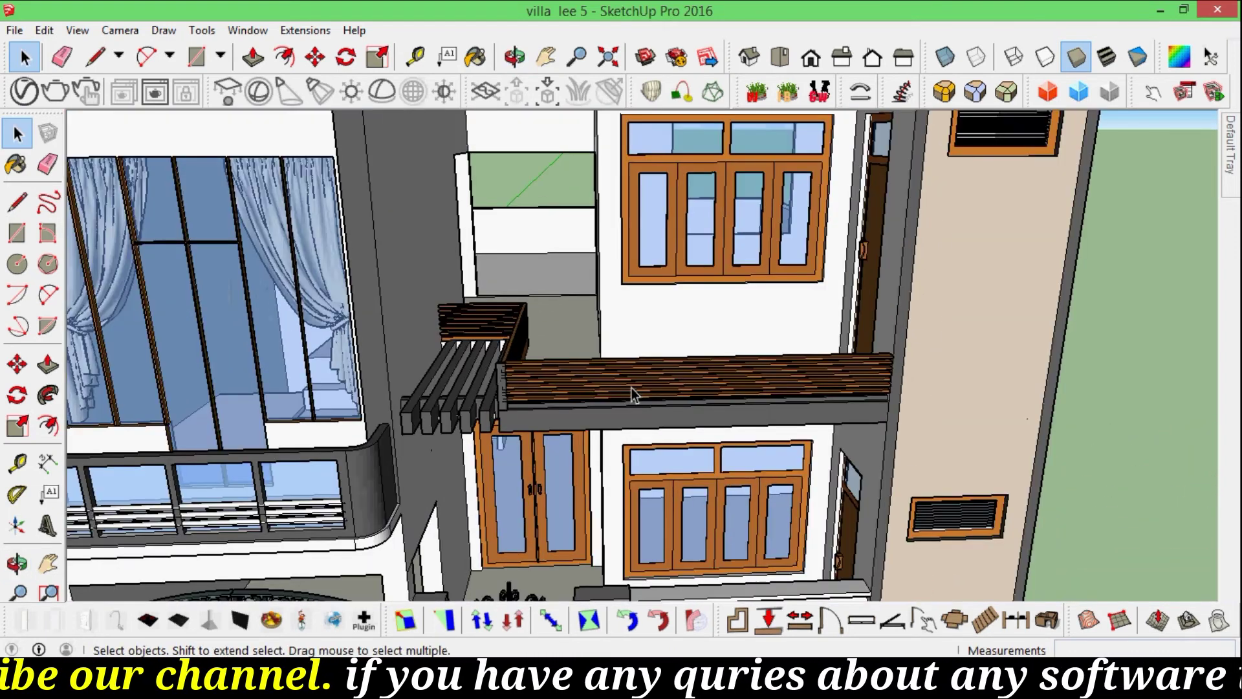
scroll(618, 400, up, 3)
mouse_move(618, 401)
middle_down()
mouse_move(590, 369)
mouse_move(410, 352)
mouse_move(385, 370)
mouse_move(387, 359)
middle_up()
scroll(387, 359, up, 2)
scroll(386, 352, up, 2)
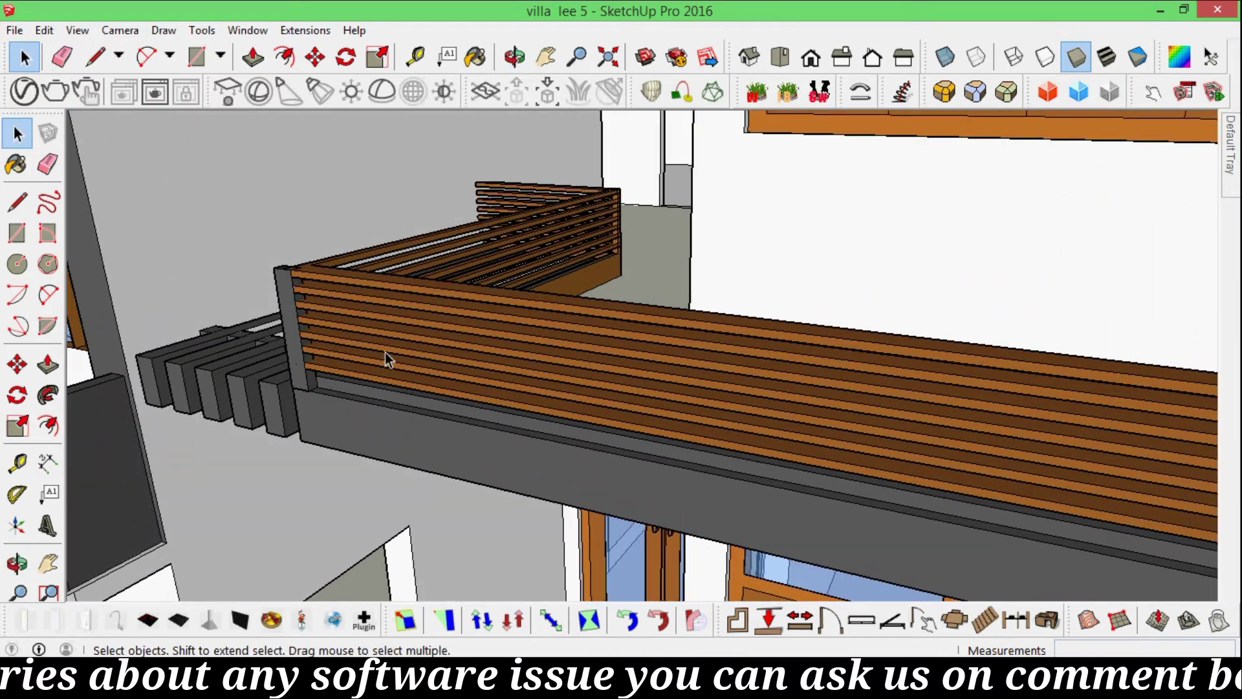
scroll(356, 318, up, 2)
mouse_move(355, 318)
middle_down()
mouse_move(346, 374)
mouse_move(396, 347)
mouse_move(658, 332)
mouse_move(715, 293)
mouse_move(802, 297)
mouse_move(738, 303)
mouse_move(722, 402)
mouse_move(644, 408)
mouse_move(721, 411)
mouse_move(430, 430)
mouse_move(463, 451)
mouse_move(394, 424)
middle_up()
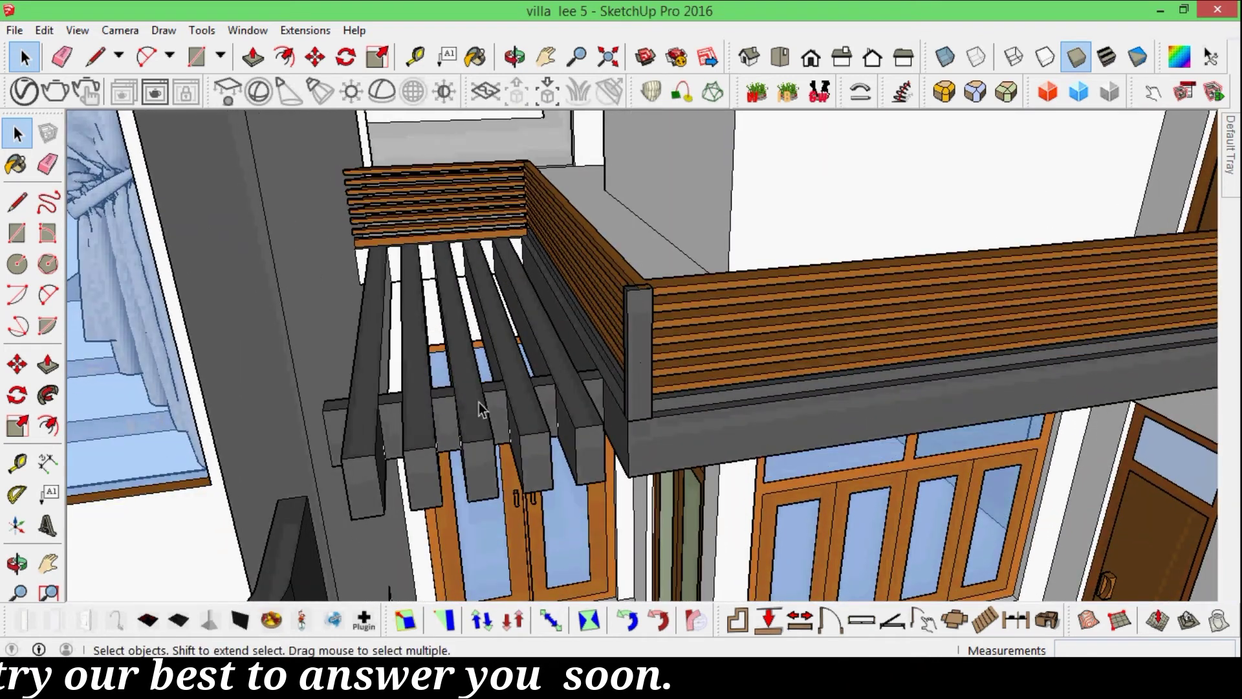
scroll(482, 409, down, 5)
mouse_move(482, 409)
middle_down()
mouse_move(508, 435)
mouse_move(410, 270)
mouse_move(466, 233)
middle_up()
scroll(508, 435, down, 2)
scroll(498, 205, up, 3)
scroll(498, 205, up, 3)
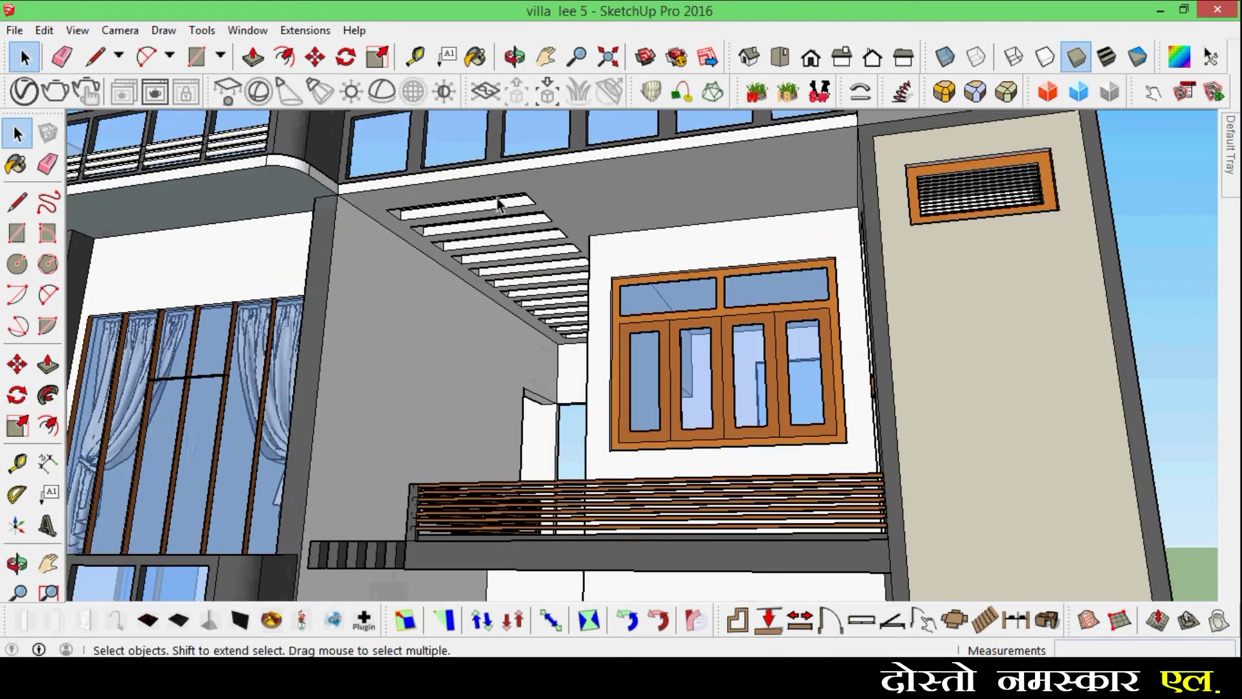
middle_drag(605, 177, 490, 181)
scroll(438, 233, down, 2)
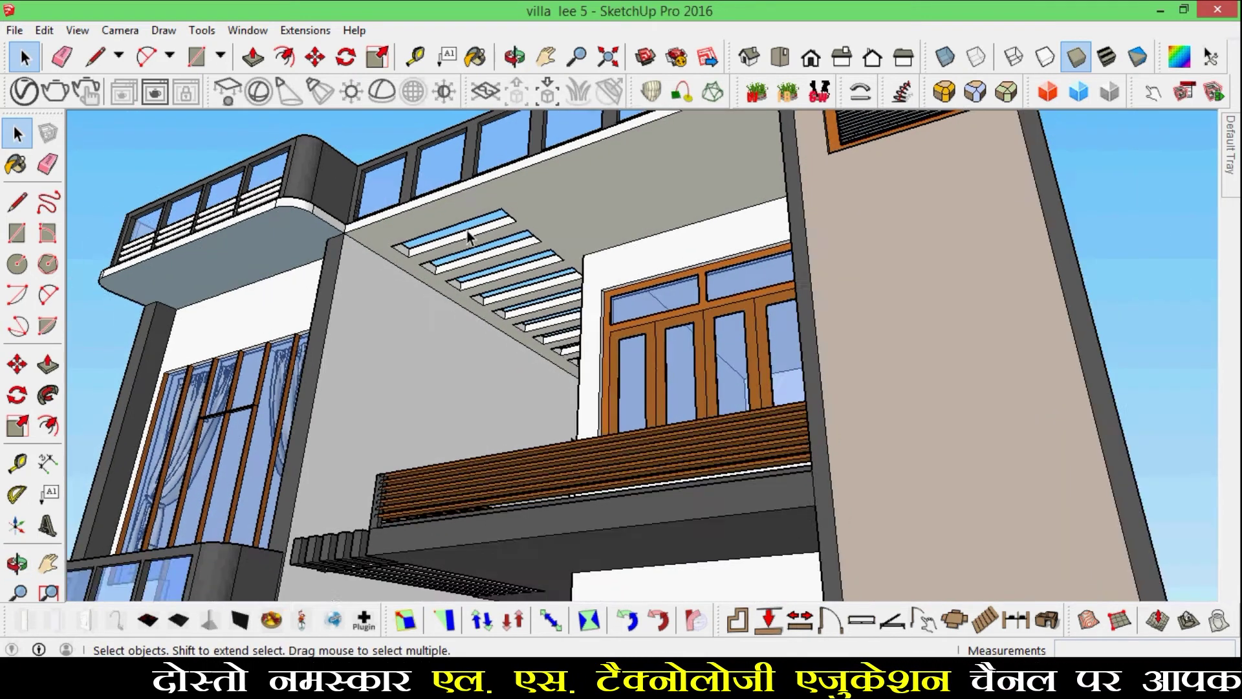
scroll(453, 233, down, 3)
scroll(471, 277, up, 6)
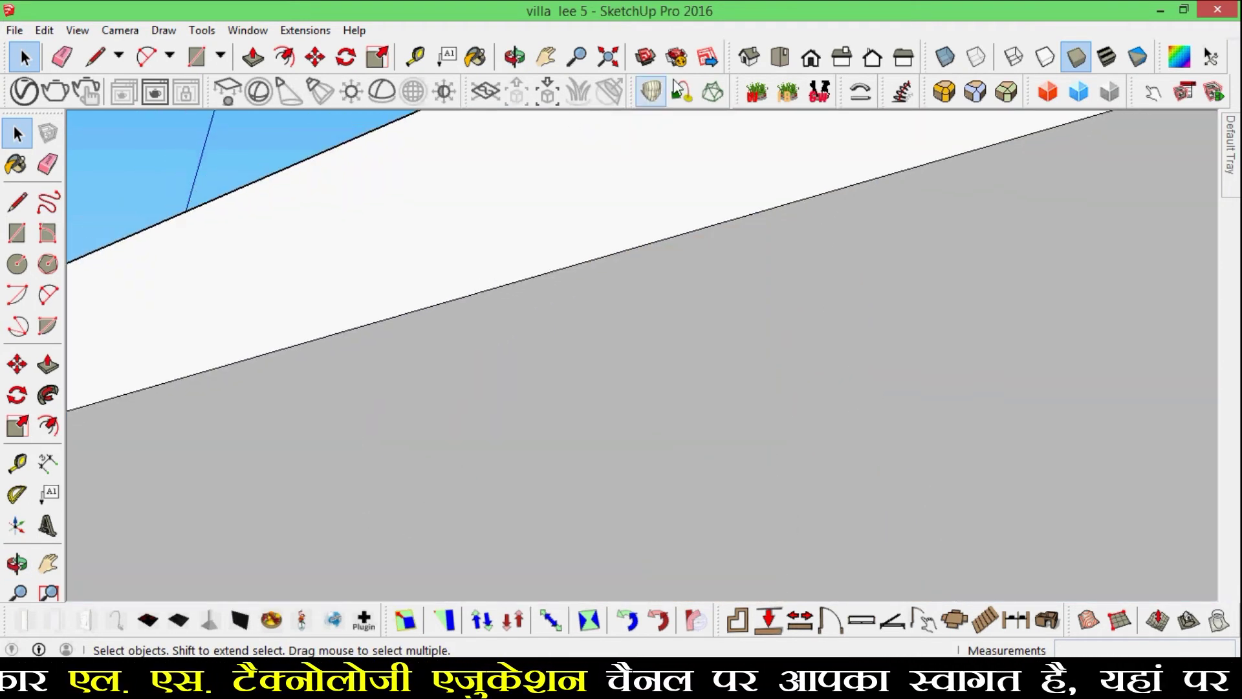
click(753, 64)
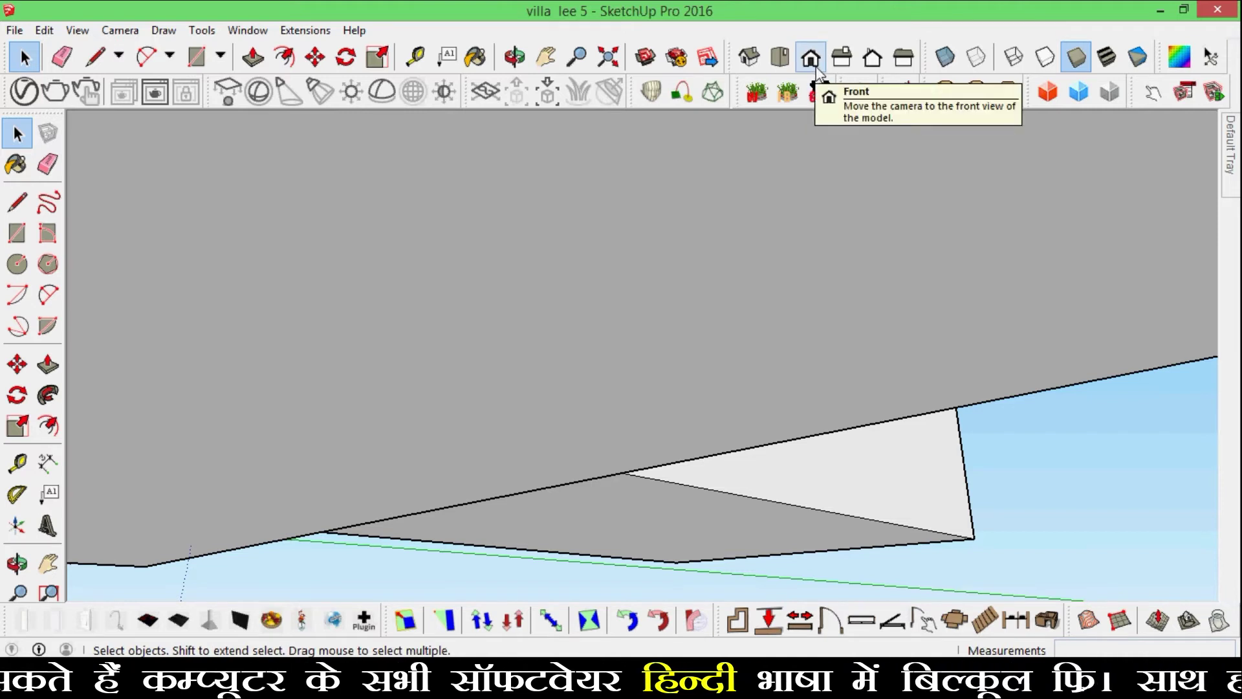
click(811, 58)
scroll(490, 266, down, 3)
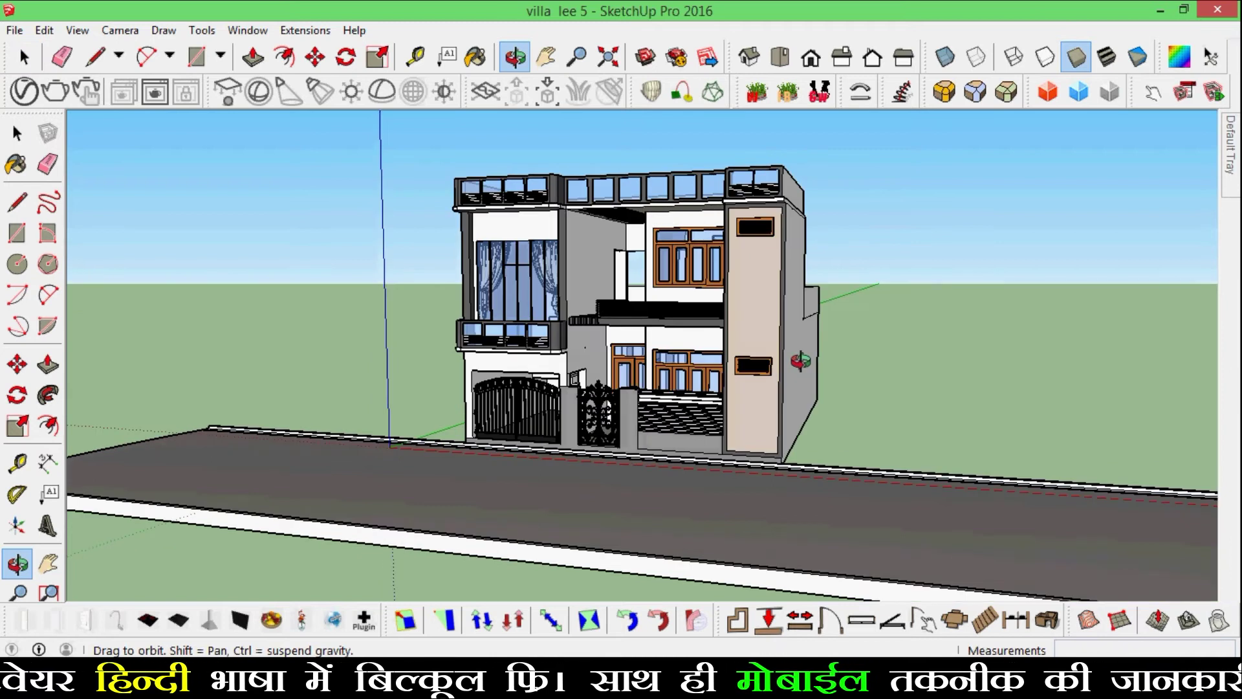
drag(915, 328, 643, 253)
key(space)
scroll(642, 249, up, 2)
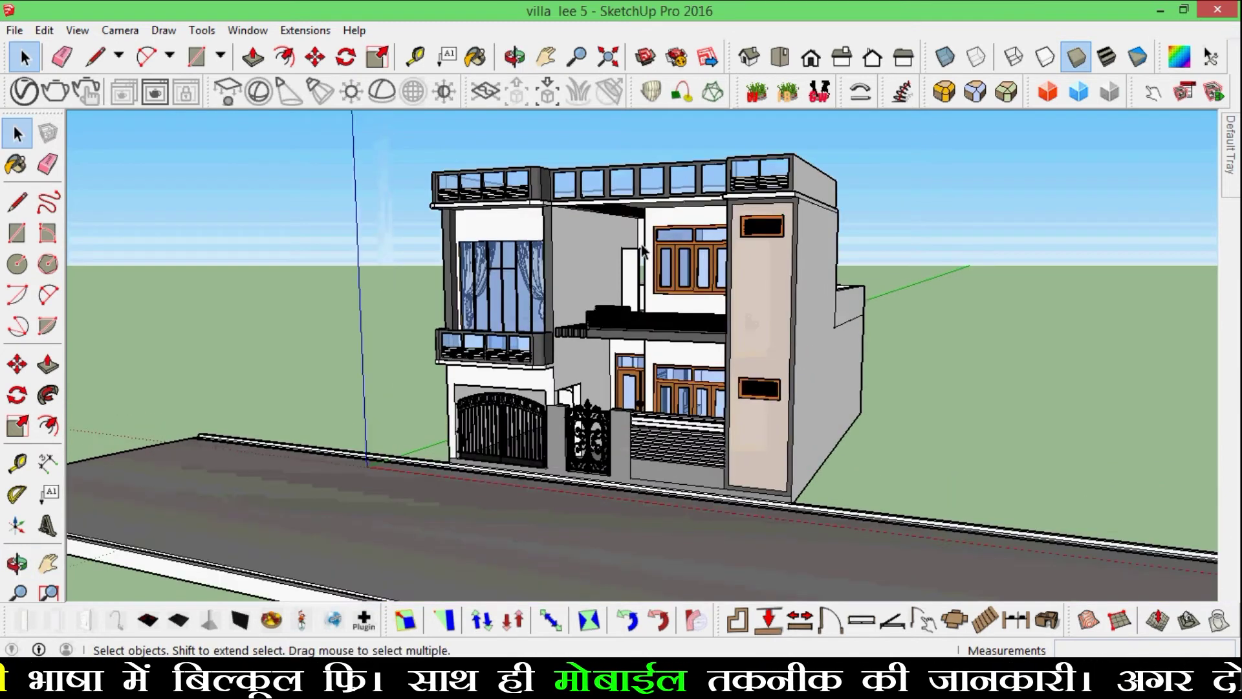
scroll(643, 250, up, 2)
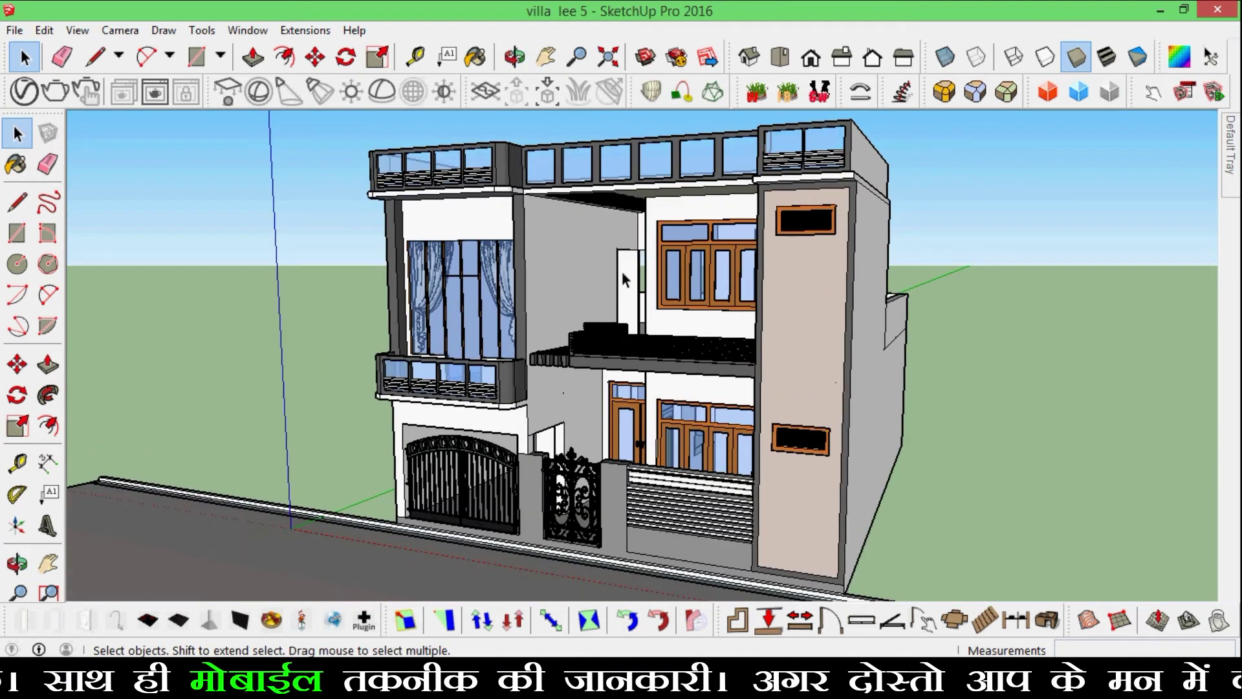
key(o)
mouse_move(620, 269)
mouse_down()
mouse_move(915, 287)
mouse_move(647, 291)
mouse_move(636, 344)
mouse_move(675, 222)
mouse_up()
key(space)
scroll(647, 292, down, 2)
key(o)
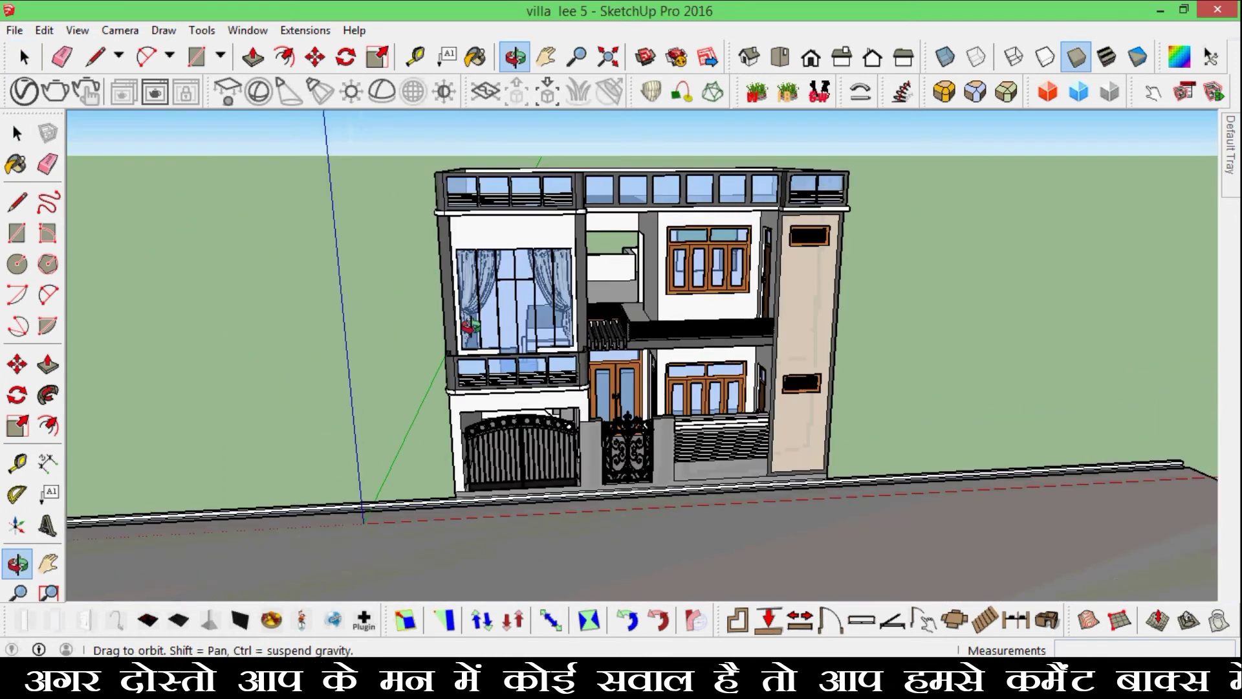
key(space)
scroll(644, 250, up, 2)
middle_drag(643, 250, 565, 285)
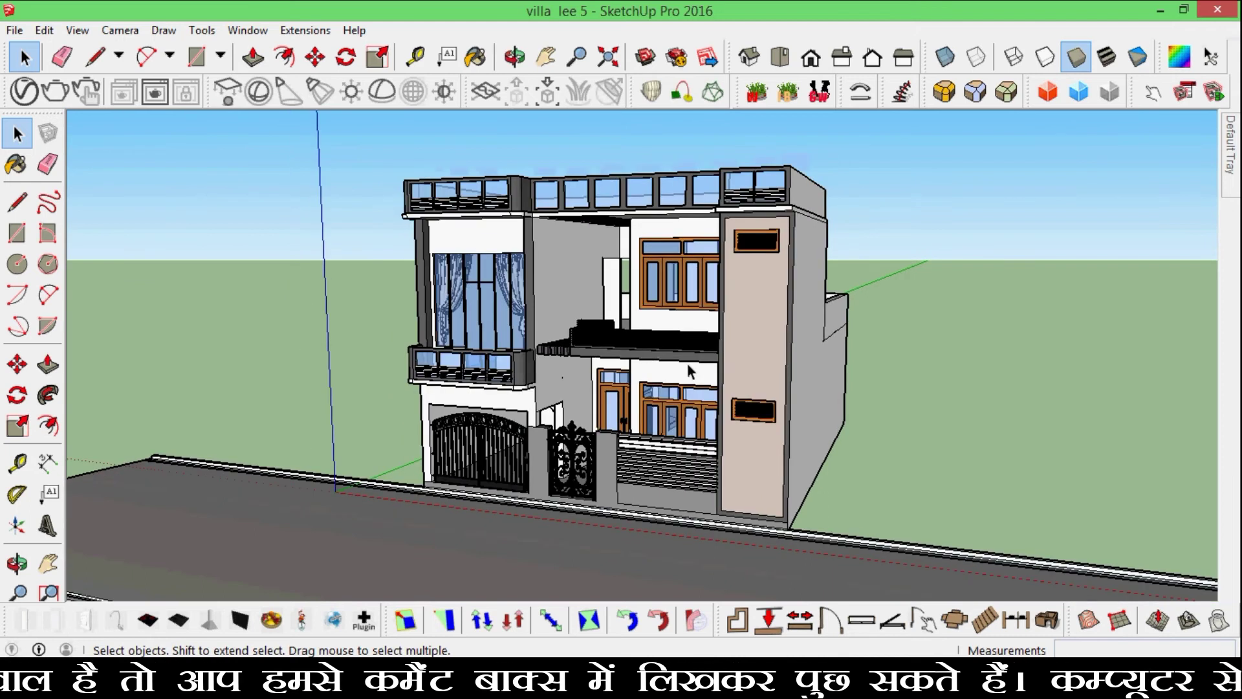
mouse_move(578, 336)
middle_down()
mouse_move(591, 414)
mouse_move(599, 375)
middle_up()
scroll(591, 414, up, 2)
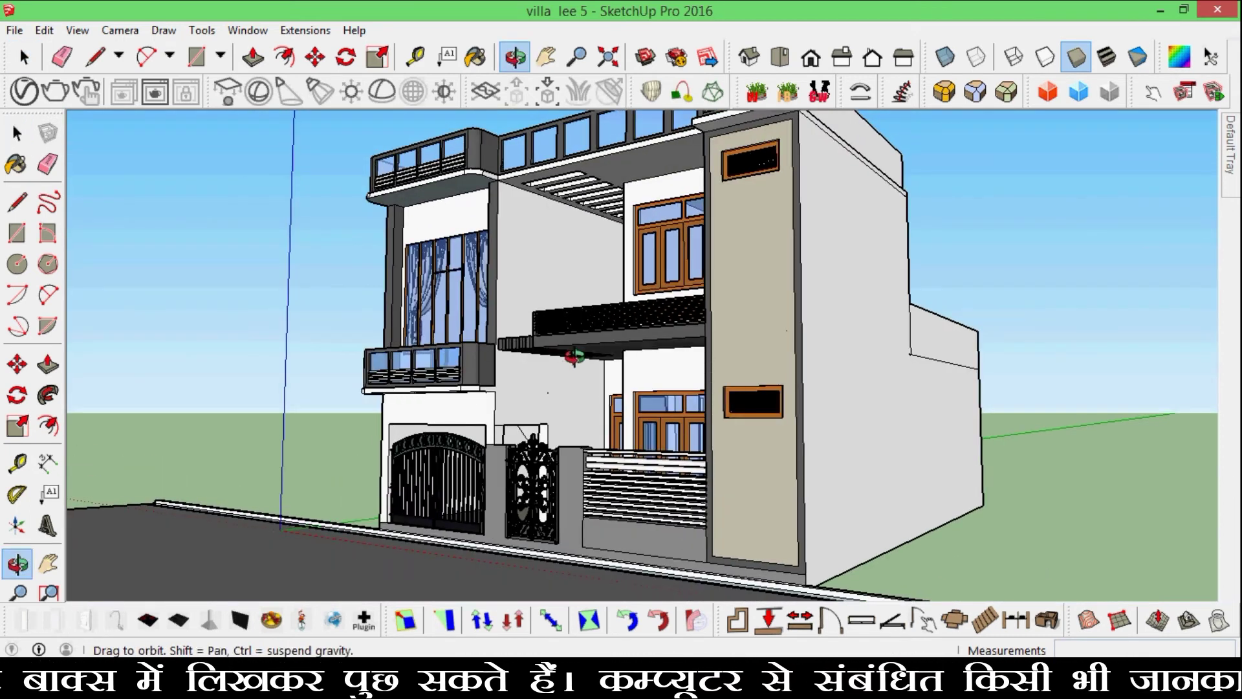
scroll(599, 375, down, 2)
scroll(588, 289, up, 2)
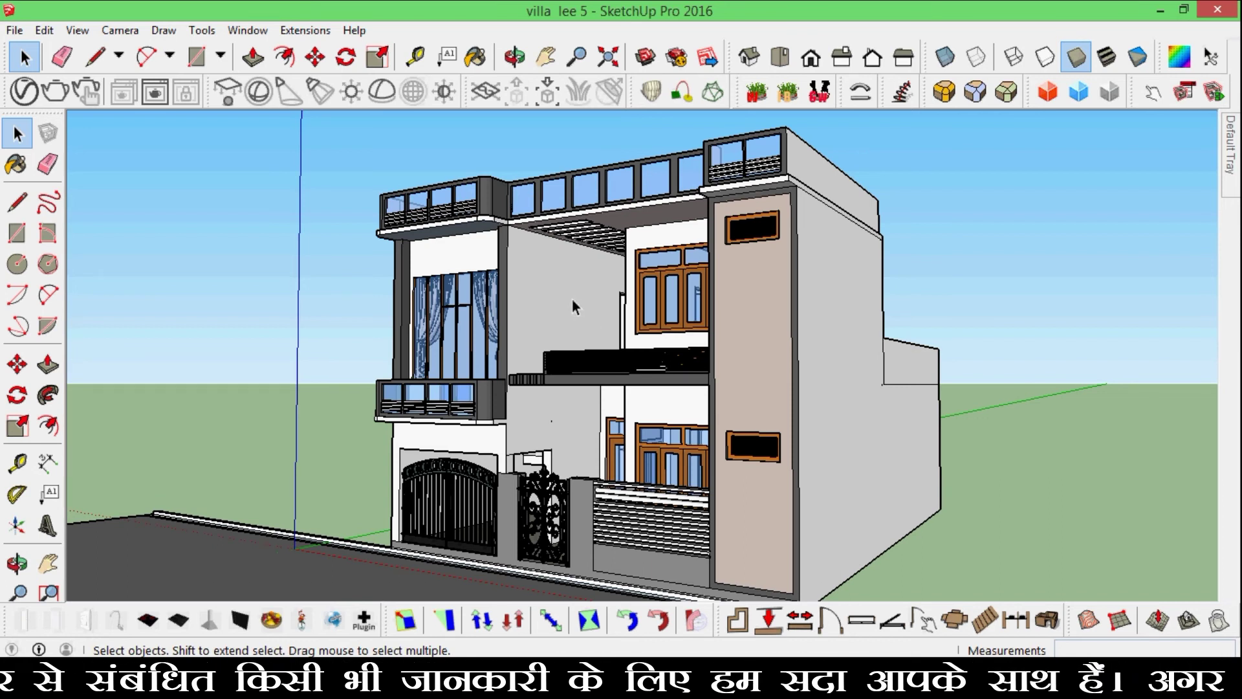
scroll(470, 420, up, 2)
scroll(453, 404, up, 1)
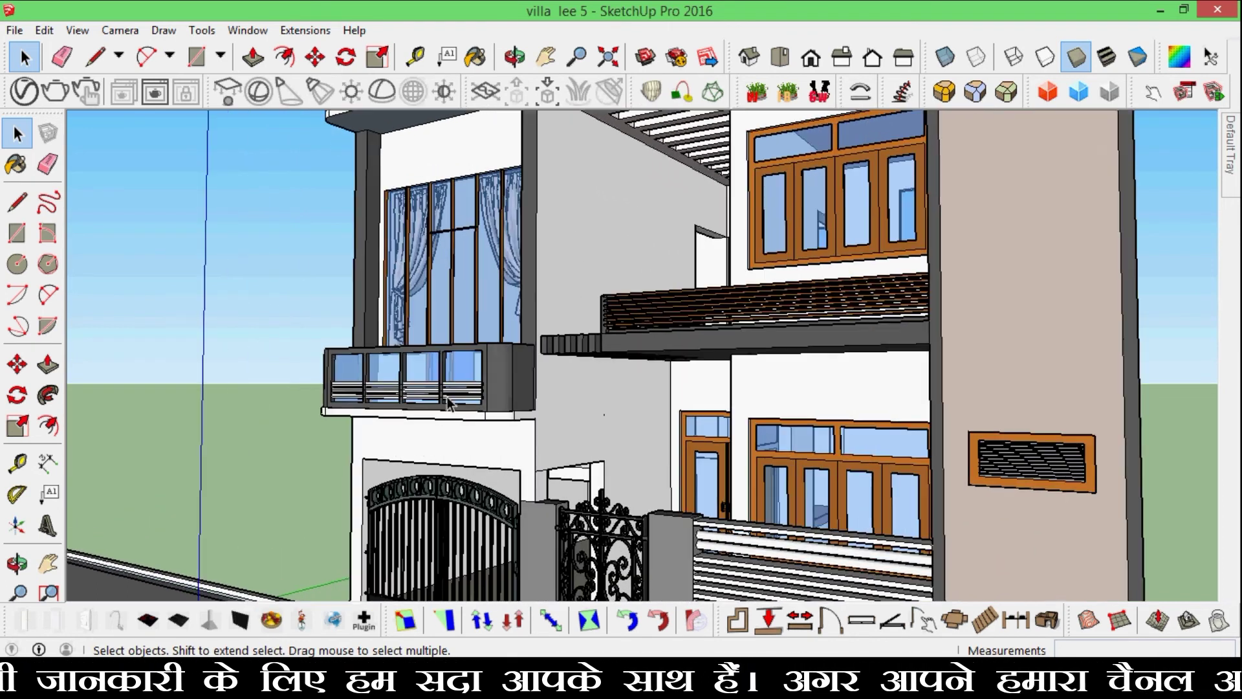
drag(504, 350, 821, 378)
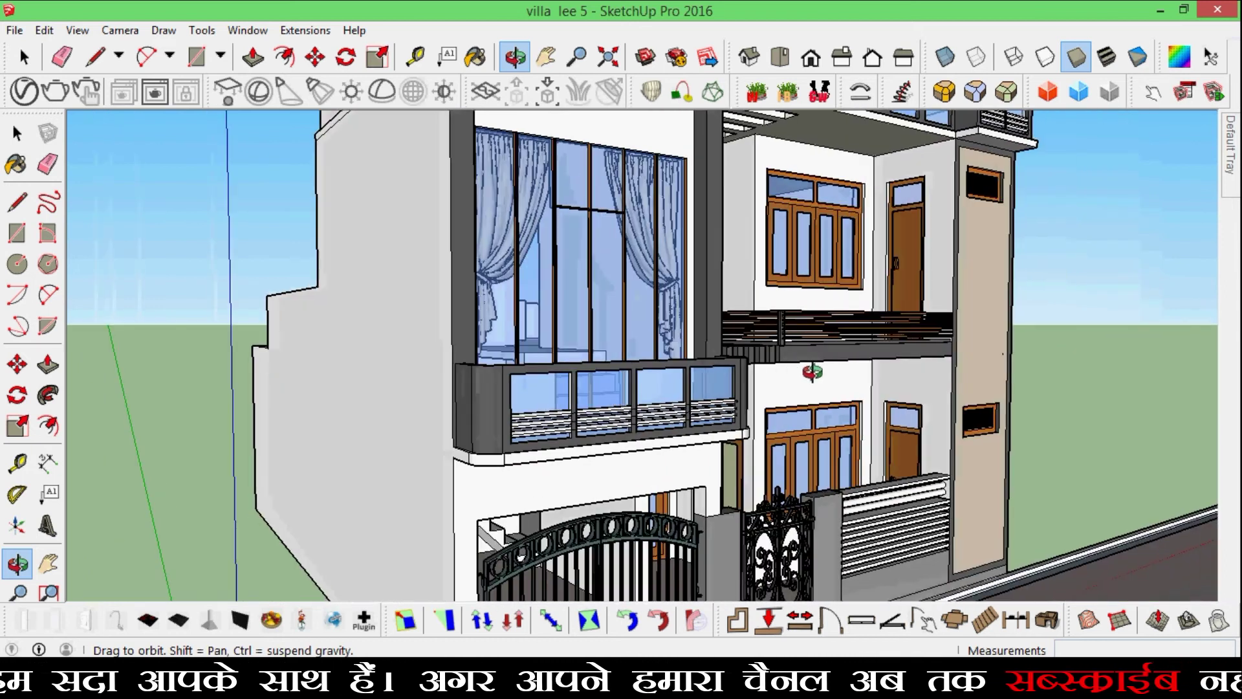
key(space)
drag(797, 356, 475, 372)
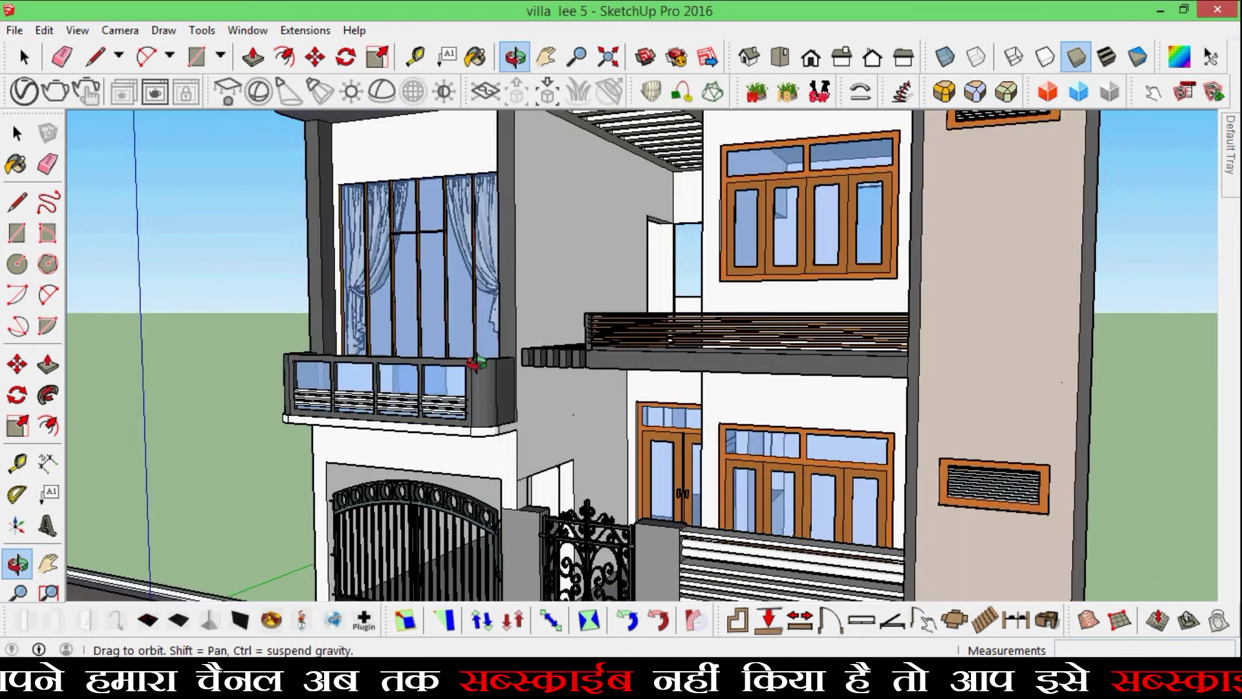
key(space)
scroll(472, 370, down, 5)
mouse_move(472, 371)
middle_down()
mouse_move(606, 333)
mouse_move(486, 393)
middle_up()
scroll(606, 332, up, 2)
drag(486, 392, 756, 399)
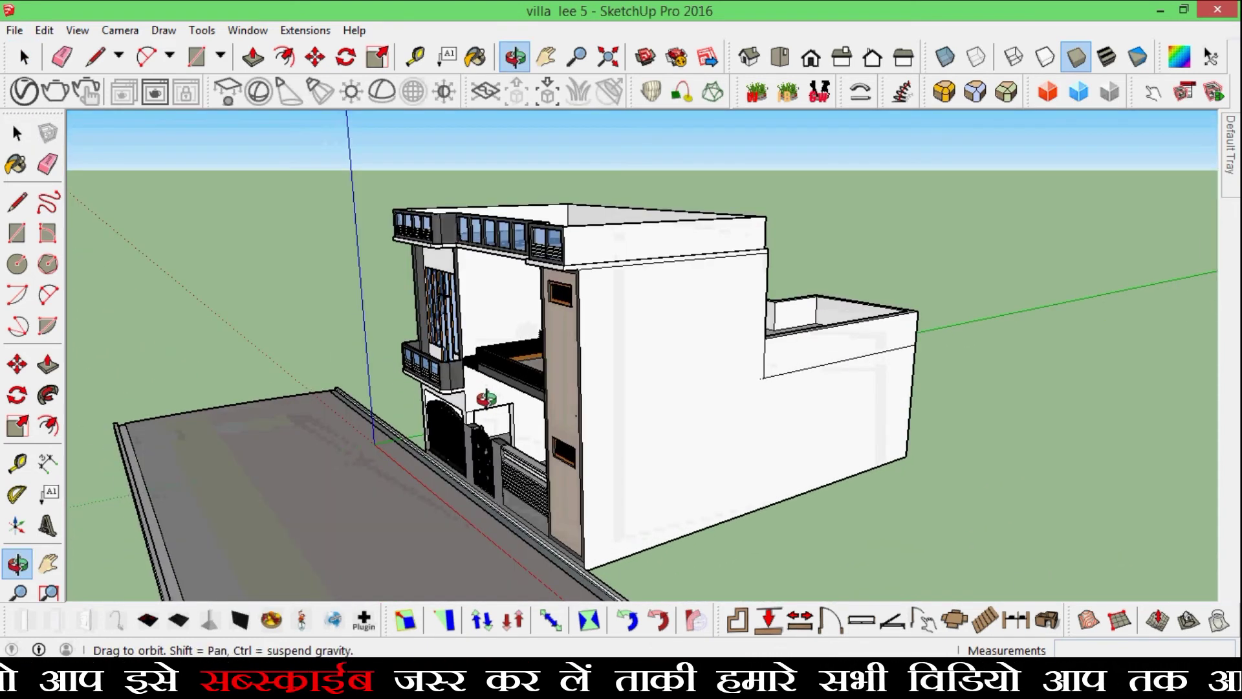
mouse_move(756, 399)
middle_down()
mouse_move(711, 353)
mouse_move(484, 445)
mouse_move(443, 430)
mouse_move(328, 446)
mouse_move(425, 437)
middle_up()
key(space)
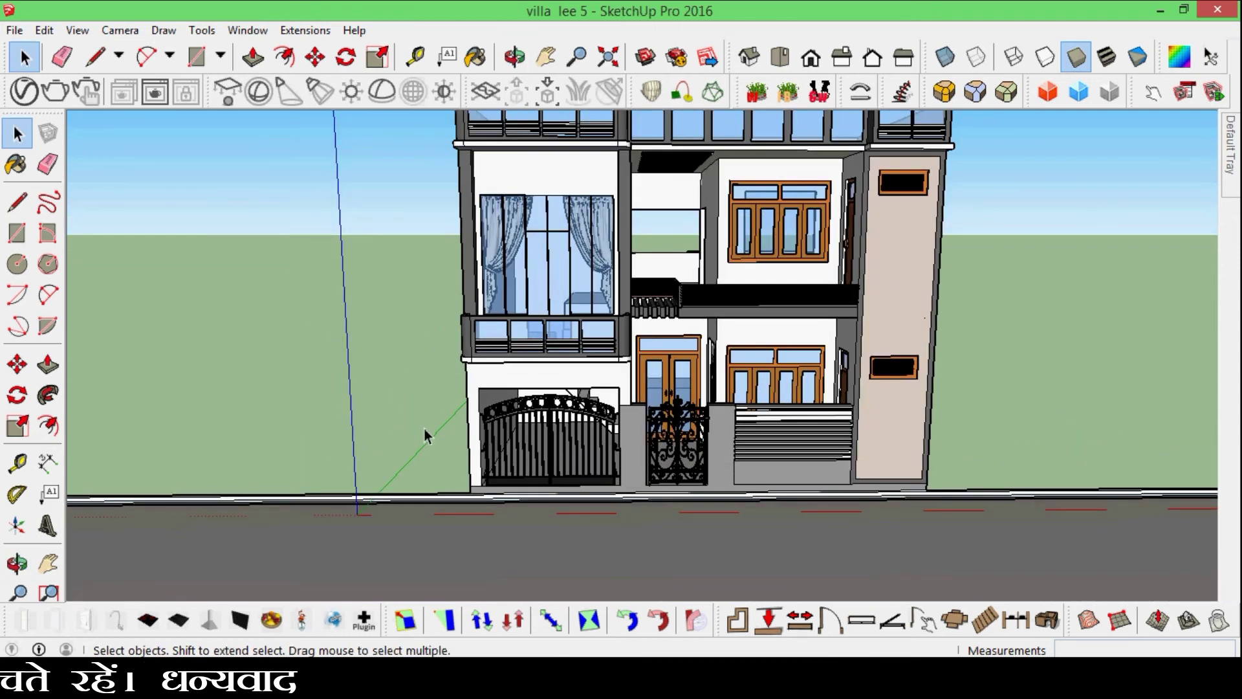
mouse_move(805, 435)
middle_down()
mouse_move(599, 432)
mouse_move(730, 477)
mouse_move(807, 477)
mouse_move(712, 421)
middle_up()
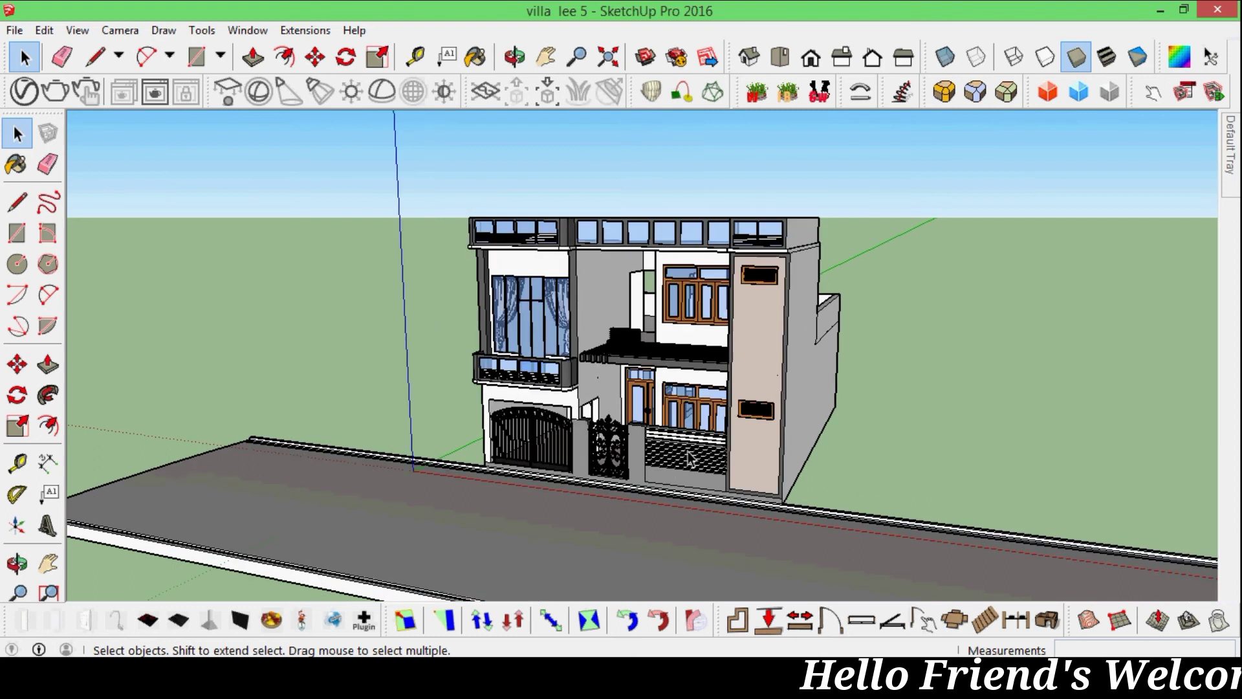
middle_drag(518, 404, 321, 536)
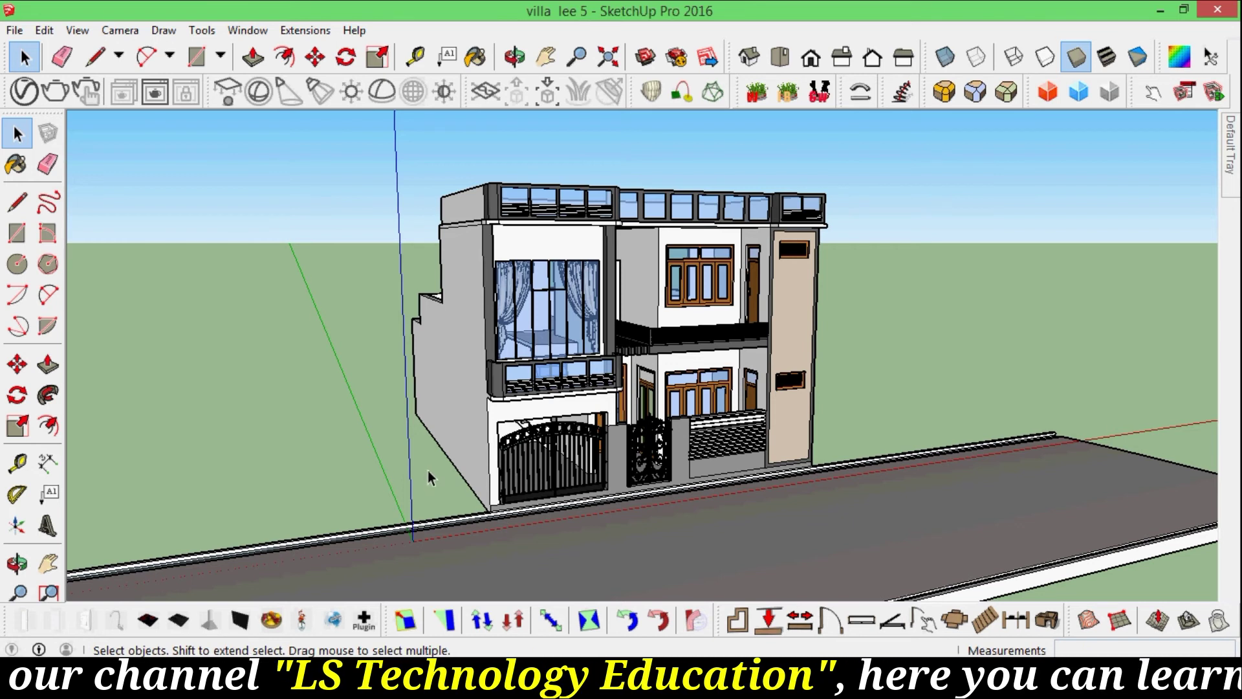
middle_drag(980, 408, 904, 420)
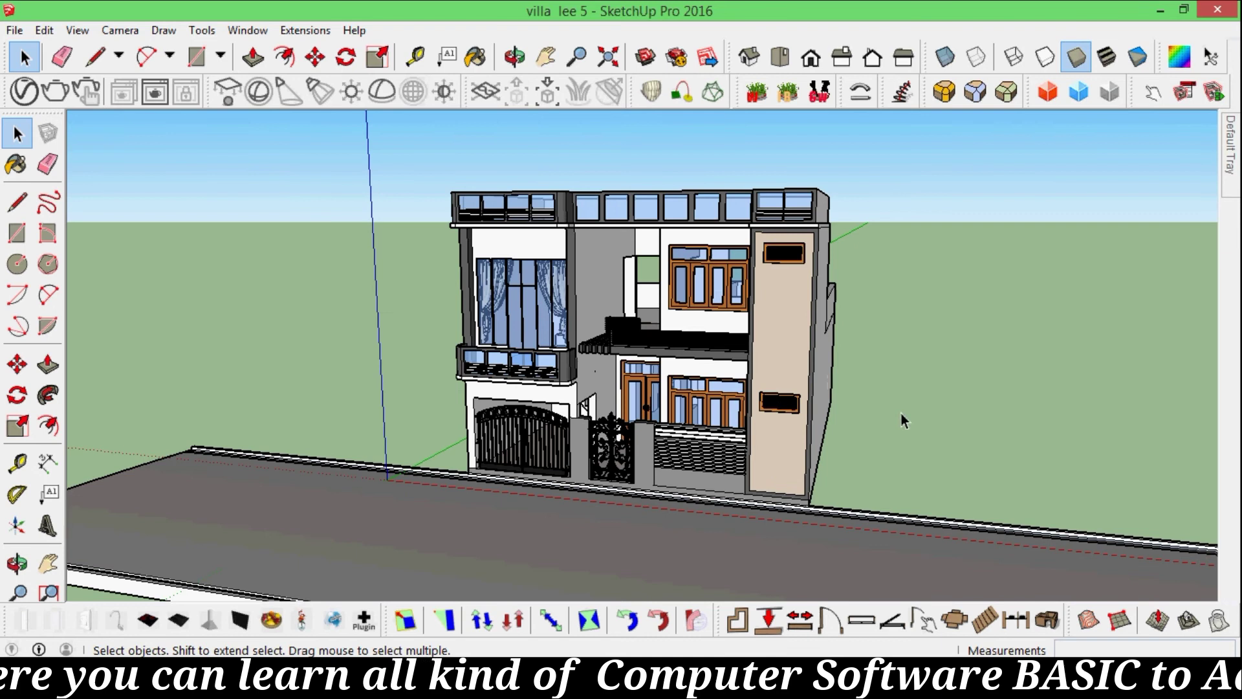
scroll(637, 300, up, 3)
mouse_move(638, 301)
middle_down()
mouse_move(622, 345)
mouse_move(655, 372)
middle_up()
scroll(622, 344, down, 2)
key(f)
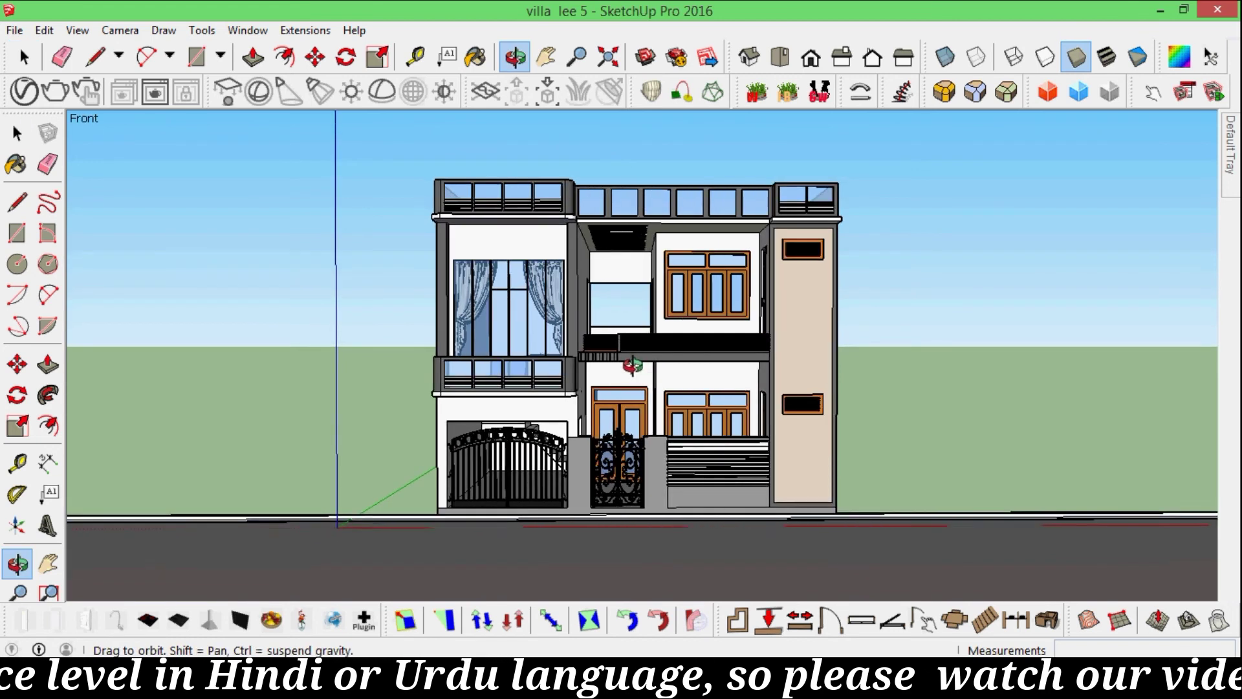
key(space)
scroll(723, 365, up, 1)
scroll(723, 366, up, 3)
scroll(723, 366, up, 2)
scroll(723, 365, down, 2)
middle_drag(689, 365, 663, 356)
scroll(659, 351, down, 1)
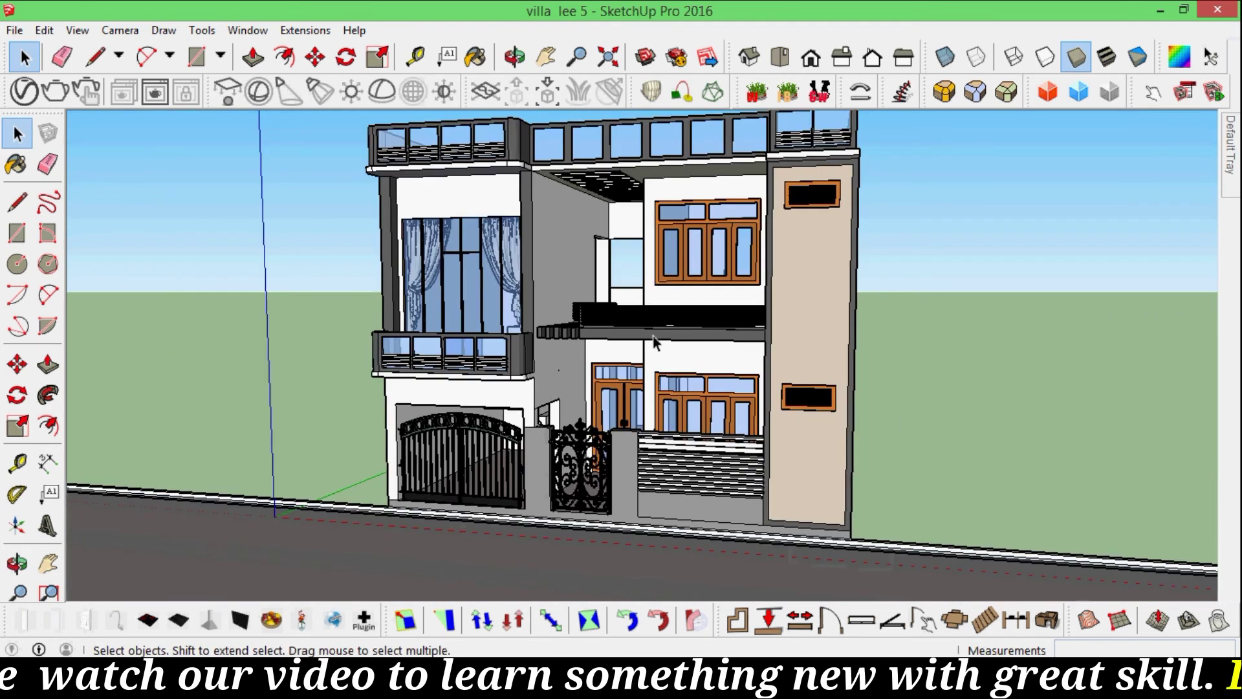
mouse_move(717, 266)
middle_down()
mouse_move(736, 279)
mouse_move(534, 291)
mouse_move(963, 289)
middle_up()
scroll(737, 280, down, 2)
scroll(736, 277, up, 2)
middle_drag(732, 324, 739, 274)
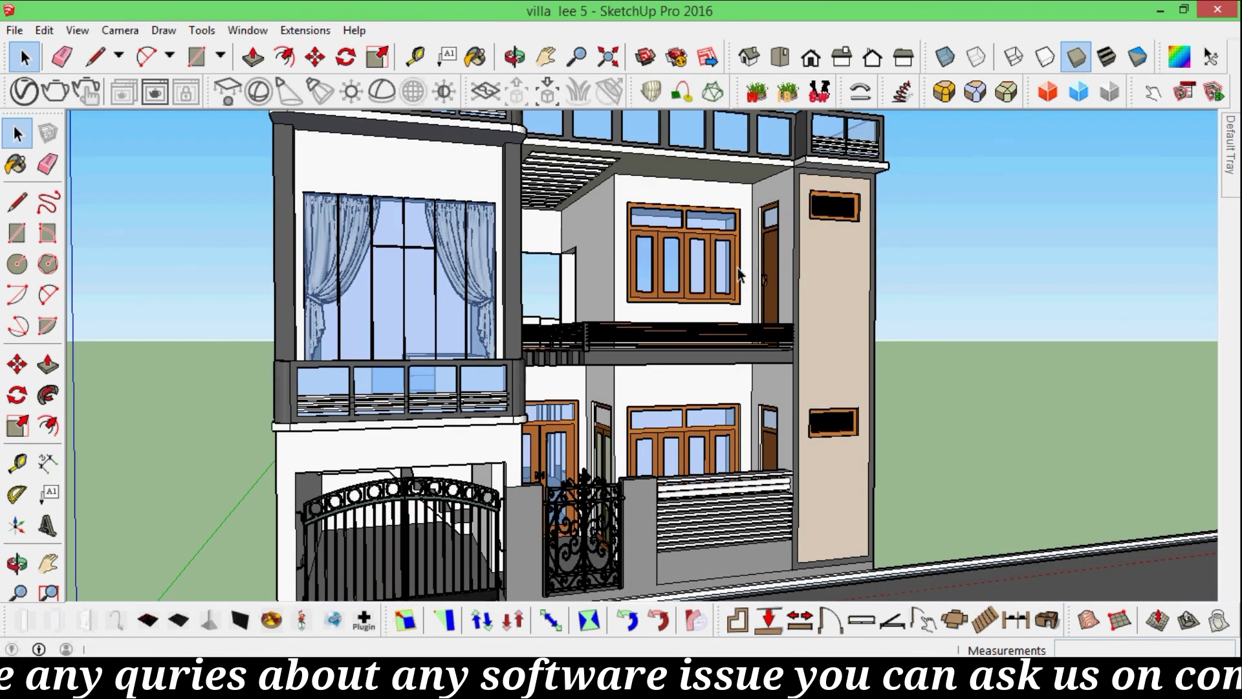